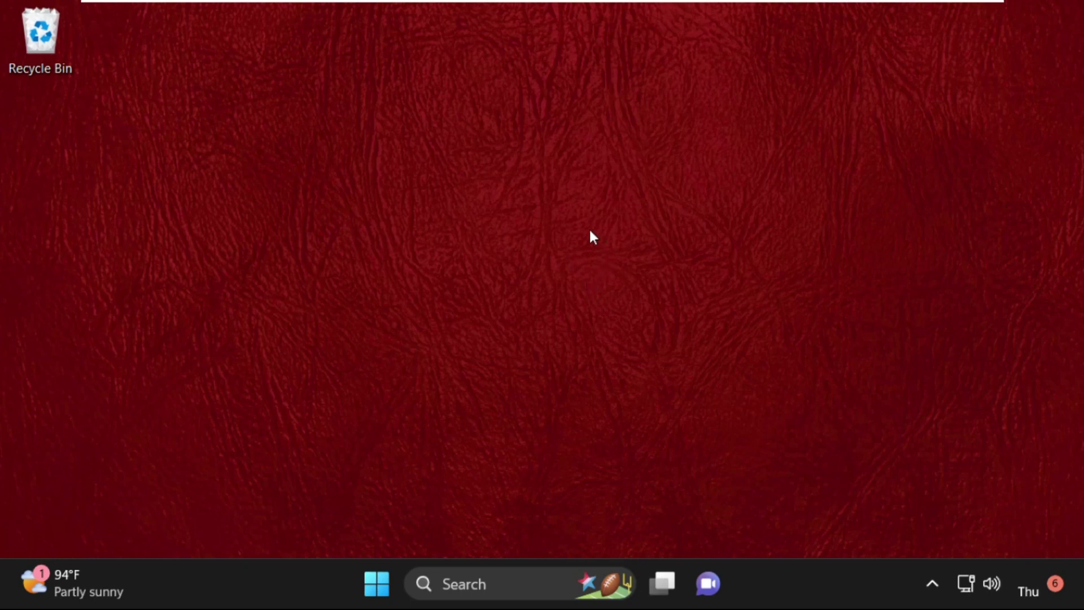
- Launch Task Manager from the taskbar menu and open its Create new task box
right_click(247, 602)
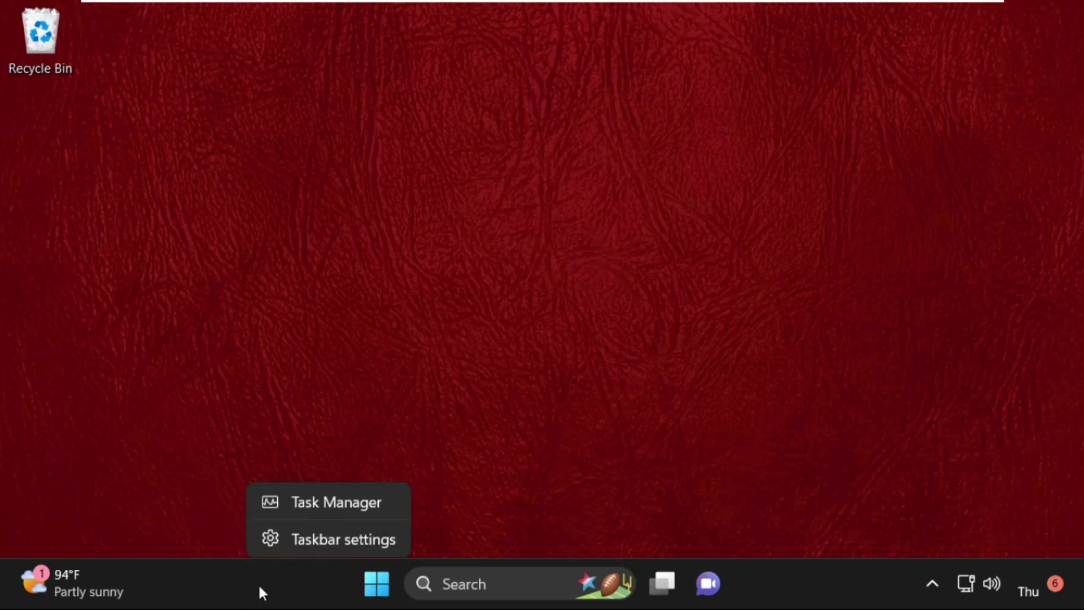
click(316, 504)
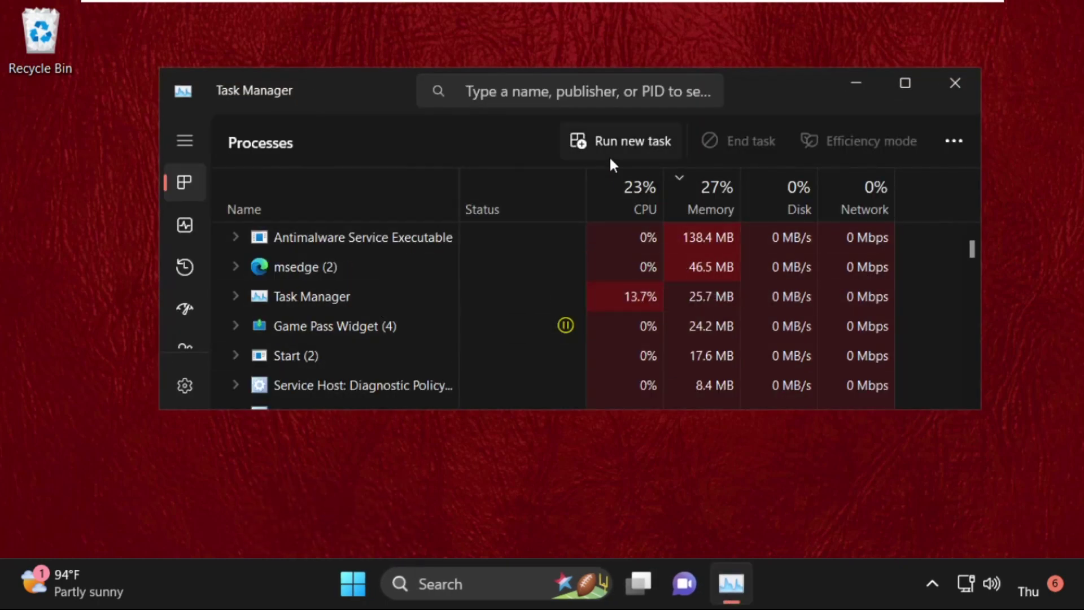
click(613, 149)
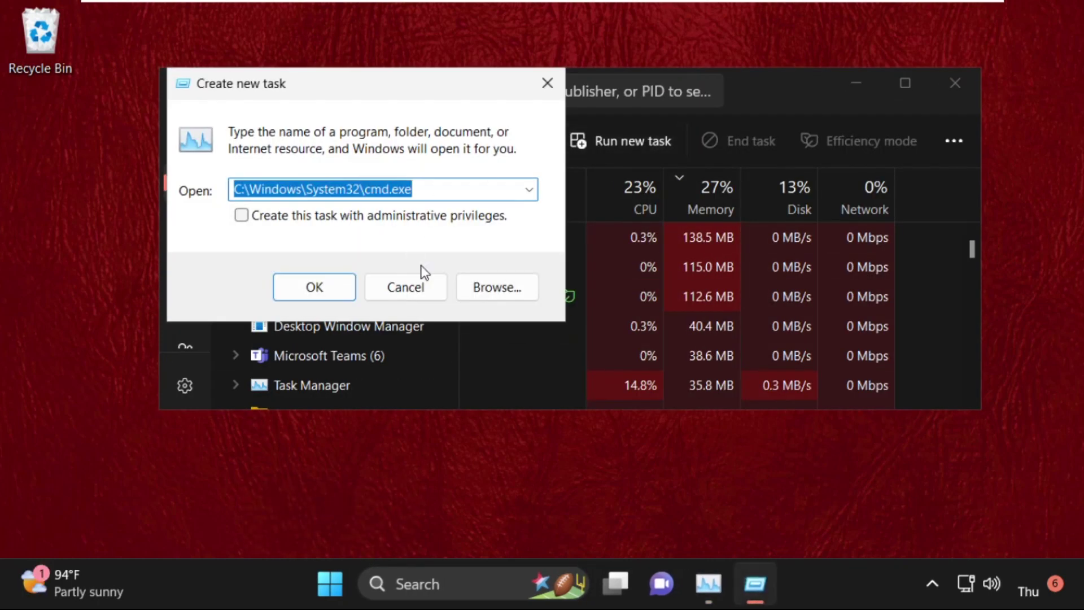
- Browse from This PC into Local Disk (C:) and then the Windows folder
click(510, 293)
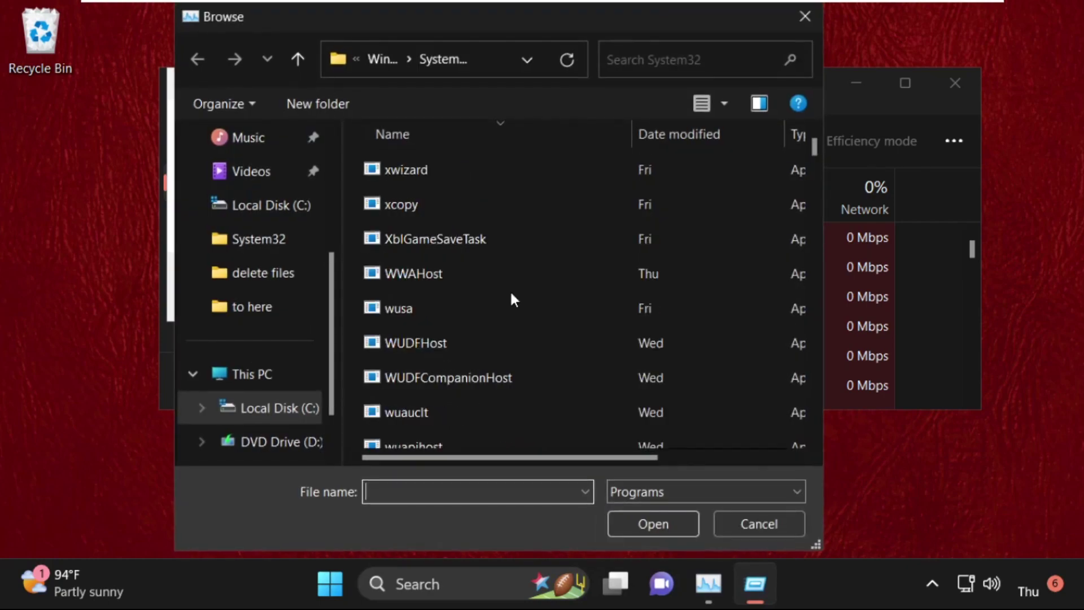
click(250, 383)
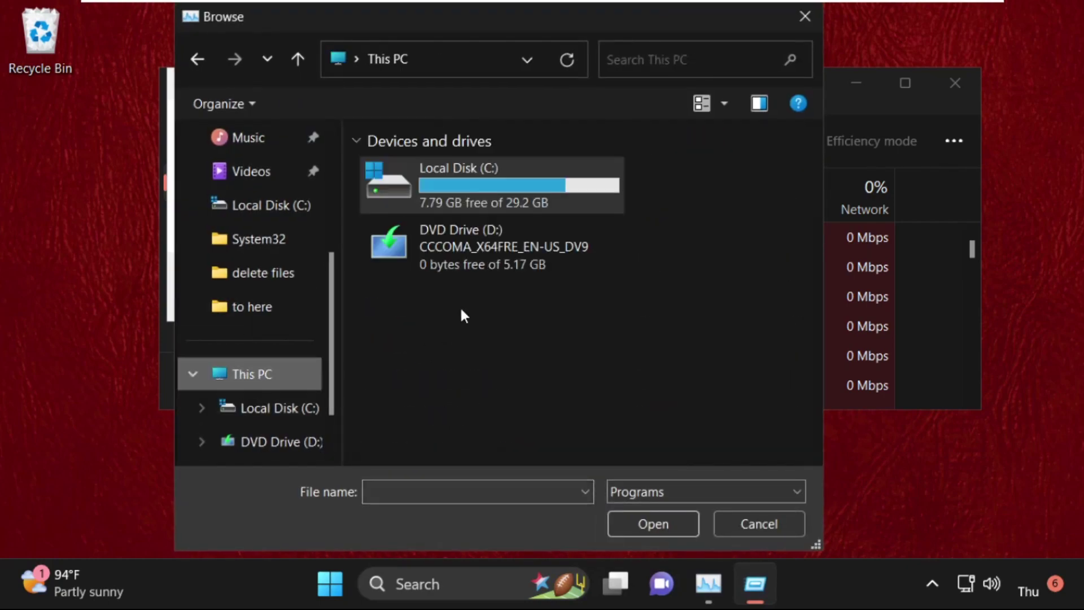
double_click(475, 182)
scroll(505, 311, down, 2)
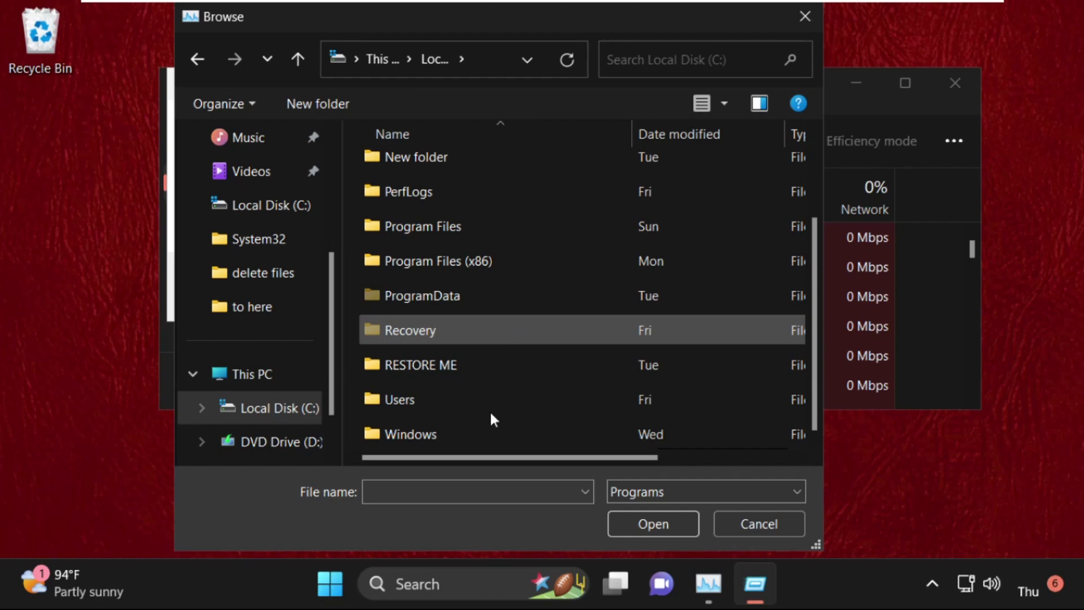
double_click(451, 436)
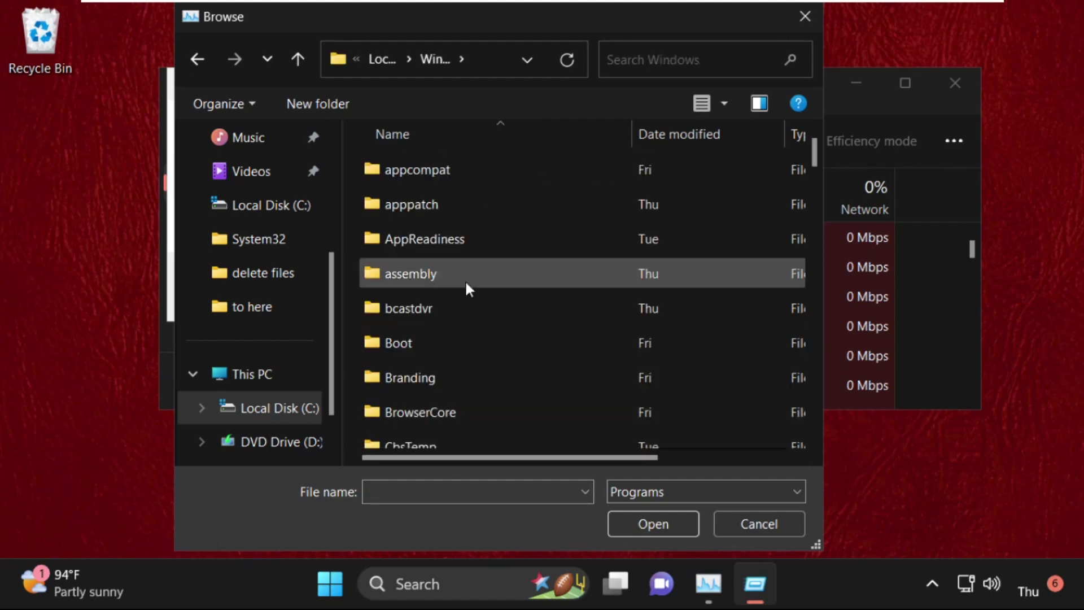
- Pick cmd from the System32 folder as the program for the new task
key(s)
scroll(467, 285, down, 6)
scroll(466, 285, up, 3)
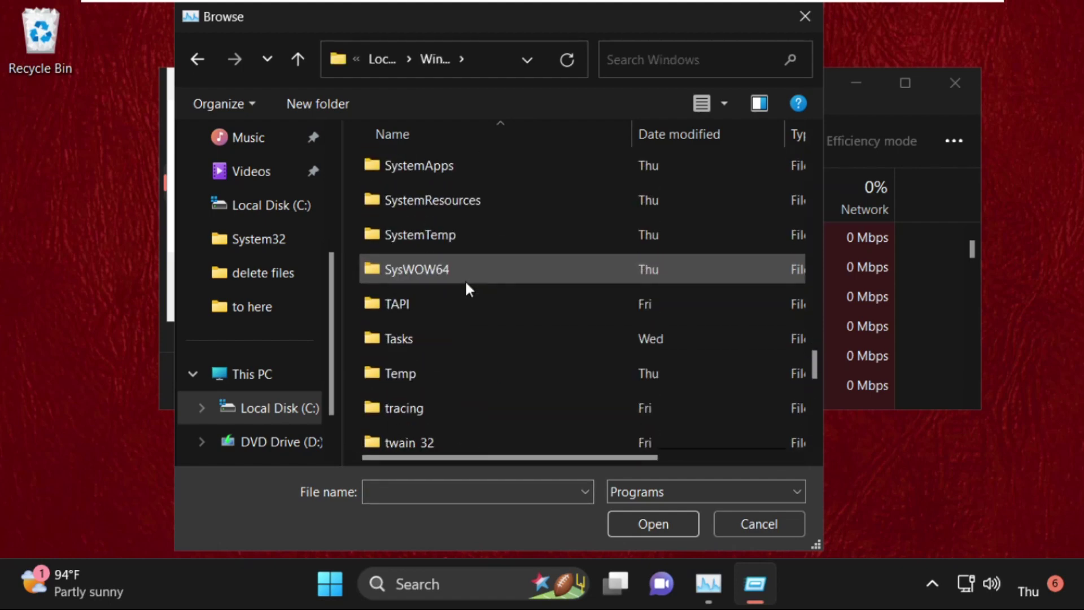
scroll(465, 280, up, 1)
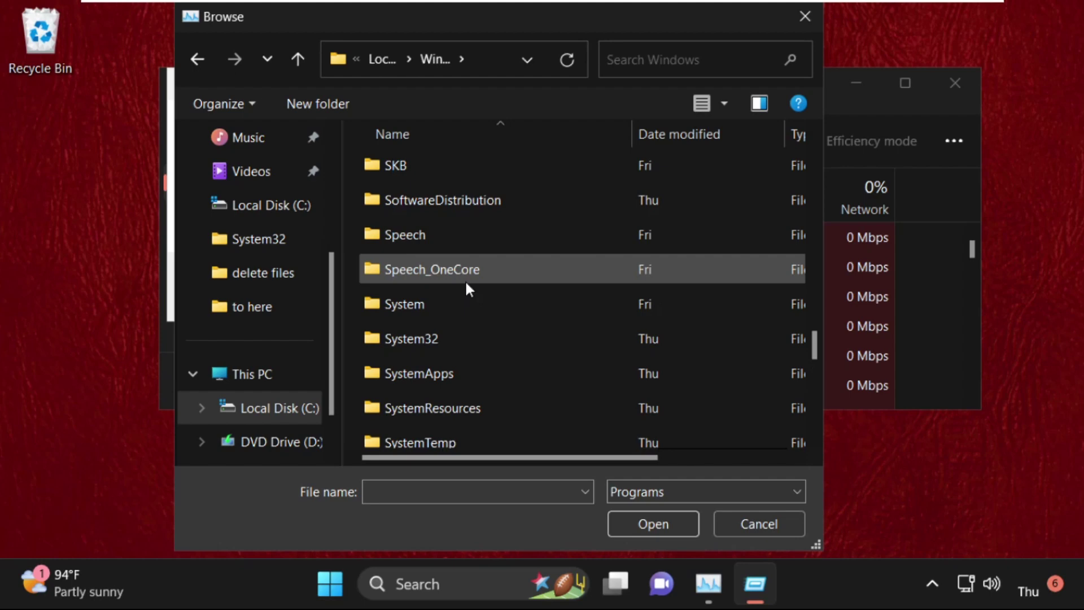
double_click(429, 338)
scroll(505, 325, down, 5)
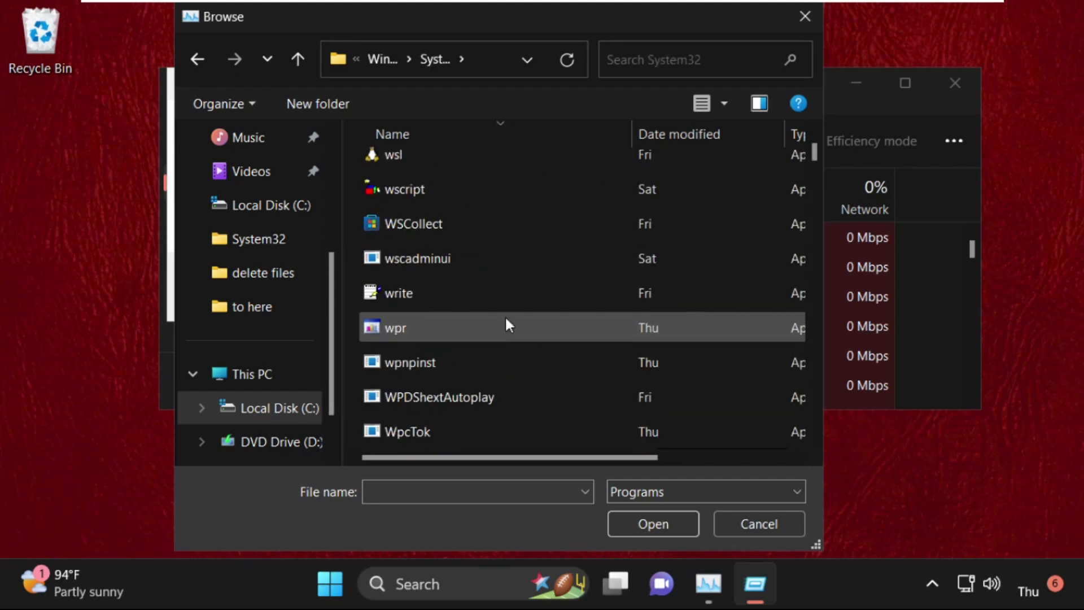
key(c)
scroll(504, 325, down, 5)
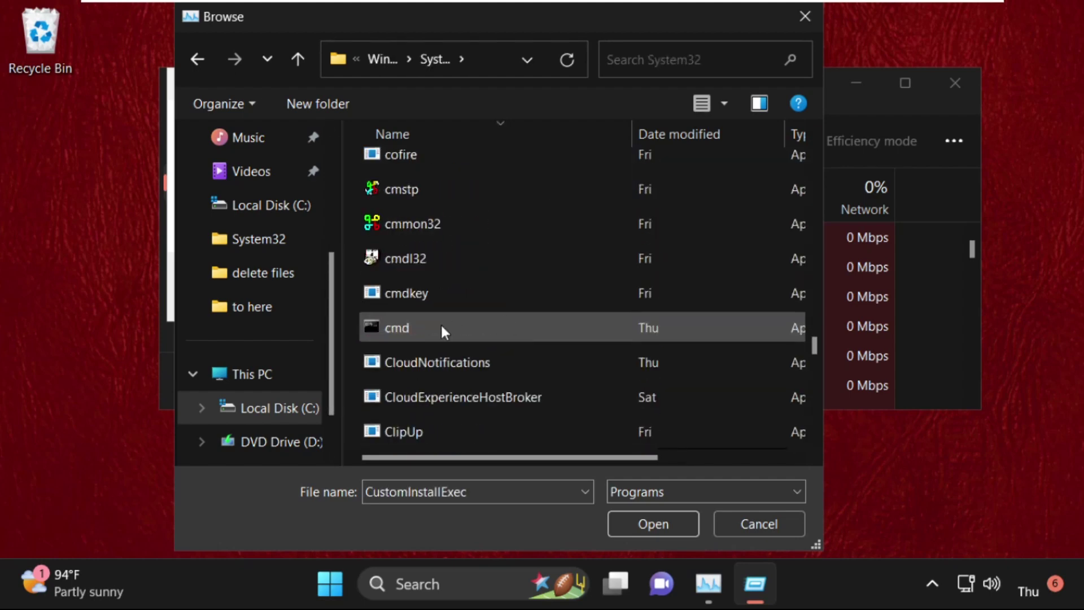
click(398, 335)
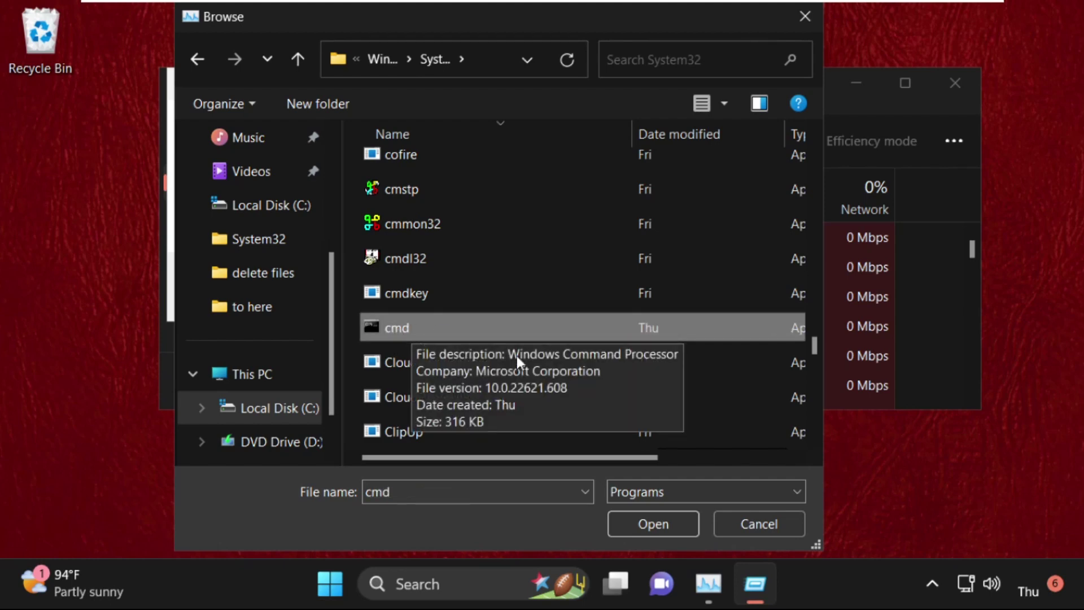
click(647, 524)
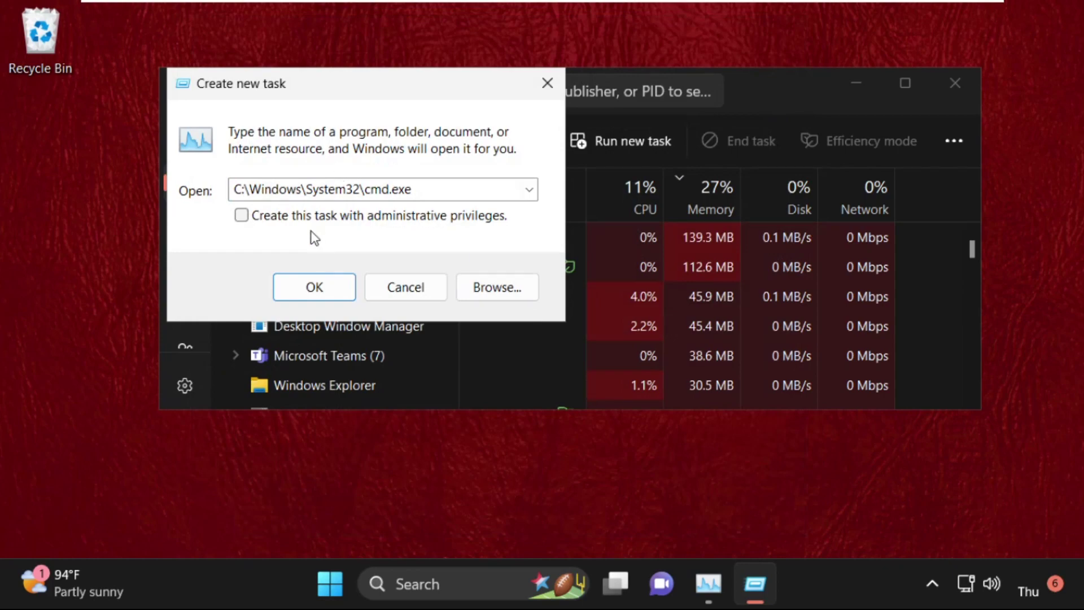
- Start cmd with administrative privileges, close Task Manager, and move the console to the top
click(313, 219)
click(314, 287)
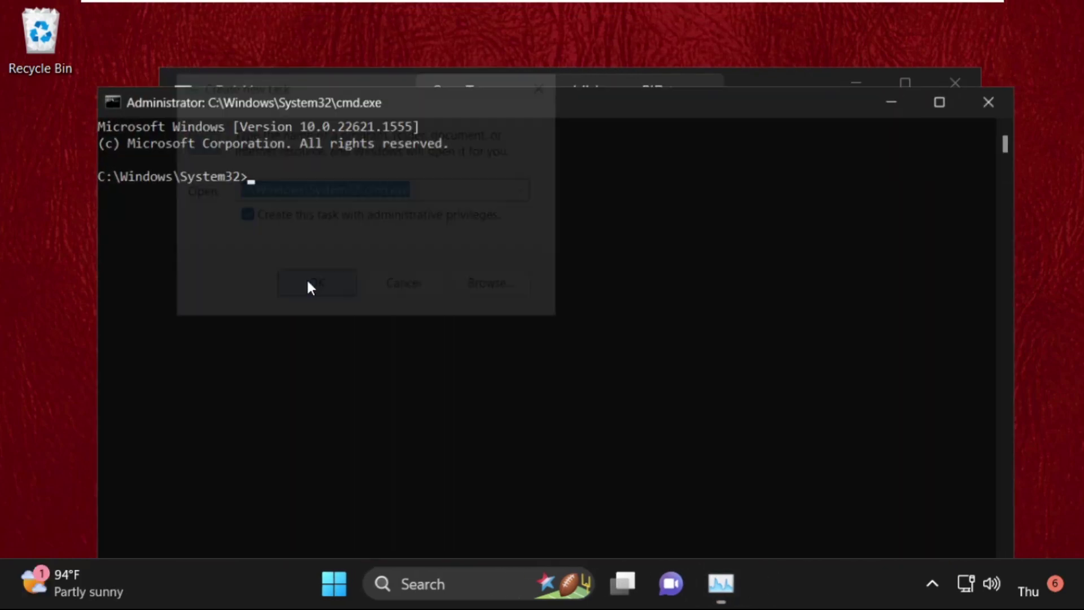
click(963, 79)
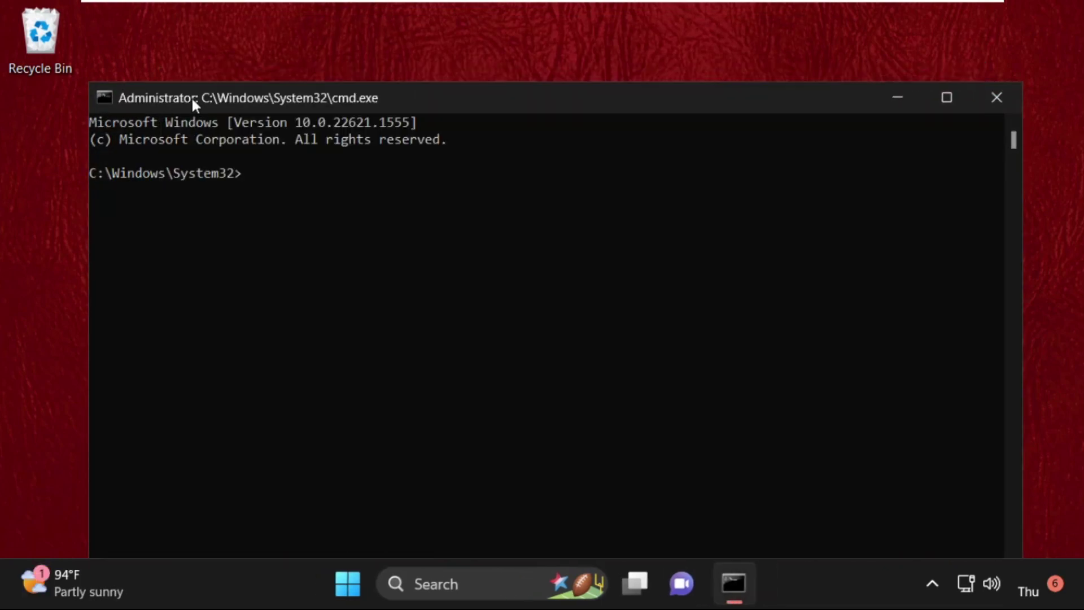
drag(90, 83, 207, 364)
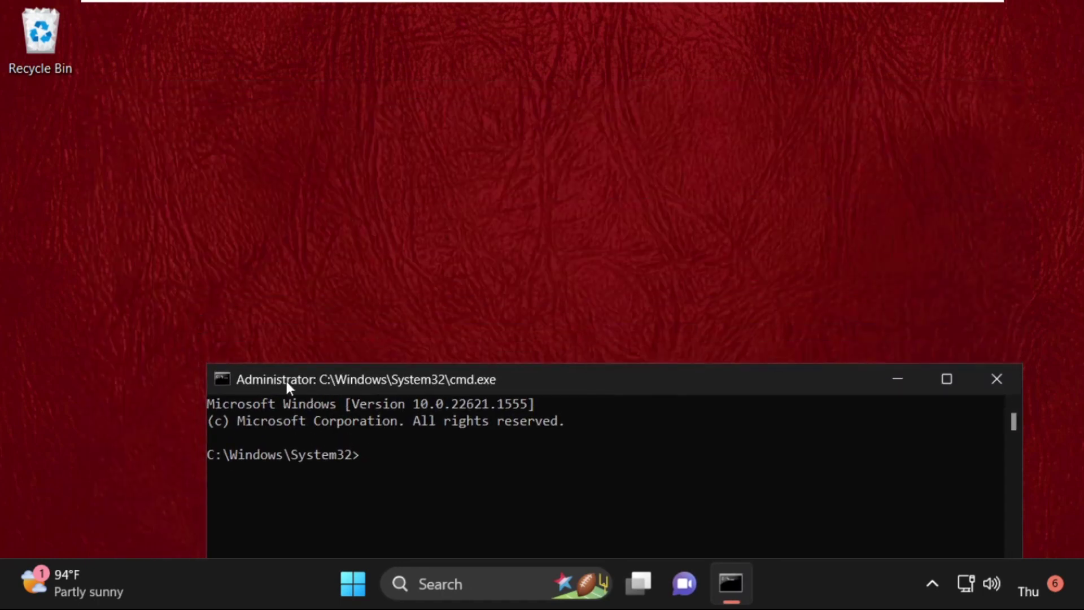
drag(393, 390, 335, 55)
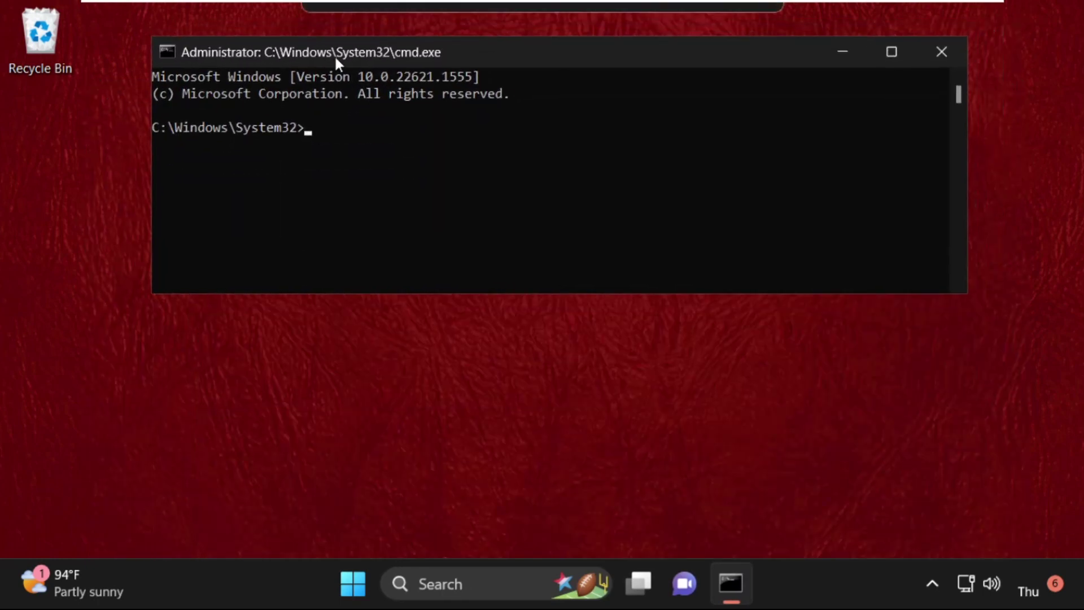
click(329, 141)
- Run sfc /scanfile=c:\windows\system32\ieframe.dll and start typing the sfc /verifyfile command
text(sf)
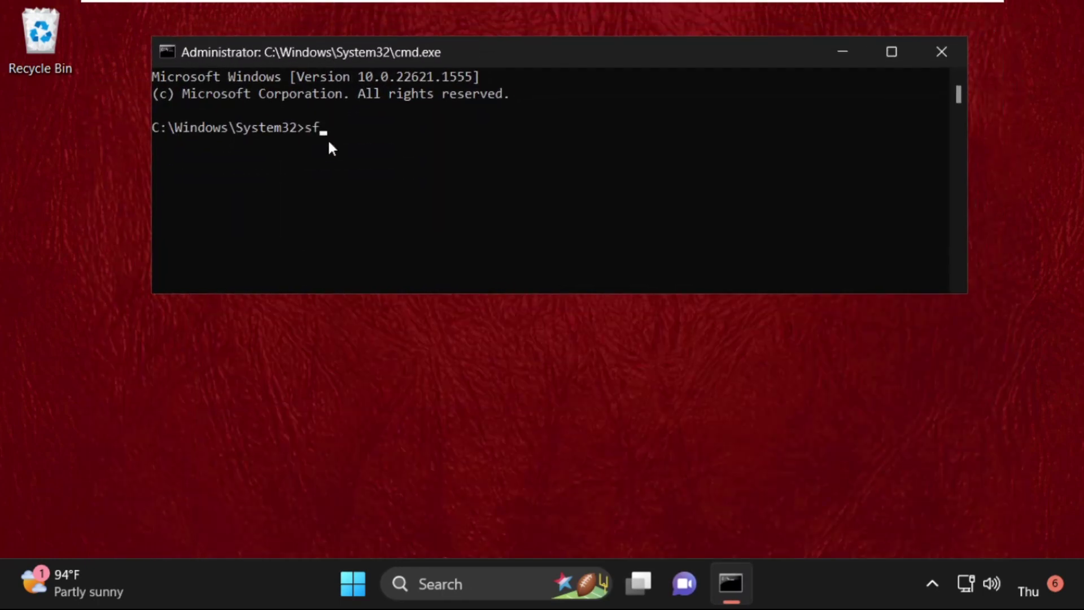
text(c /scan)
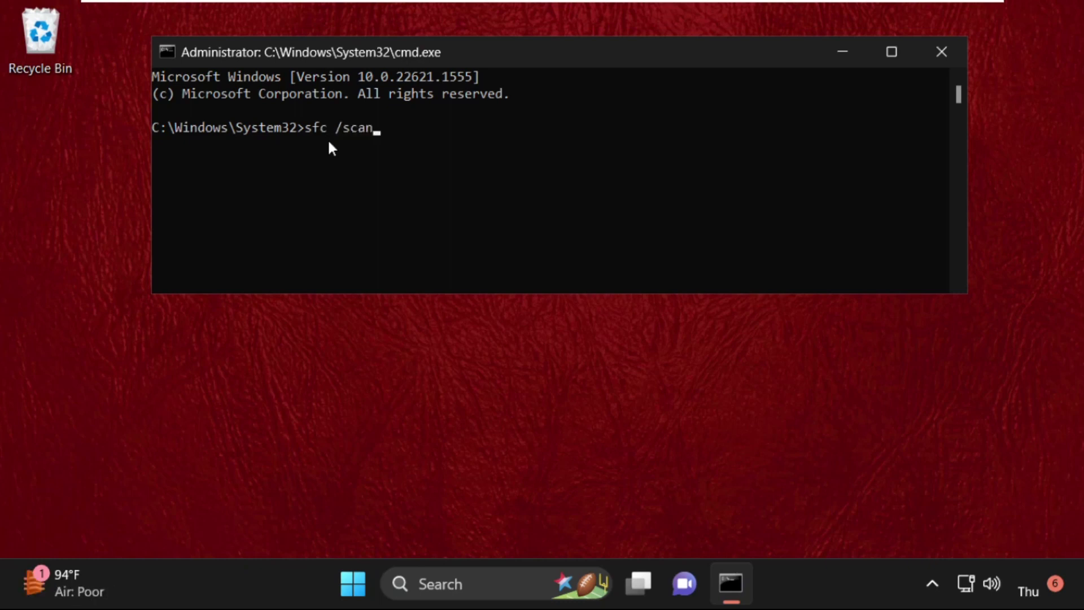
text(file=c:\windio)
key(BackSpace)
key(BackSpace)
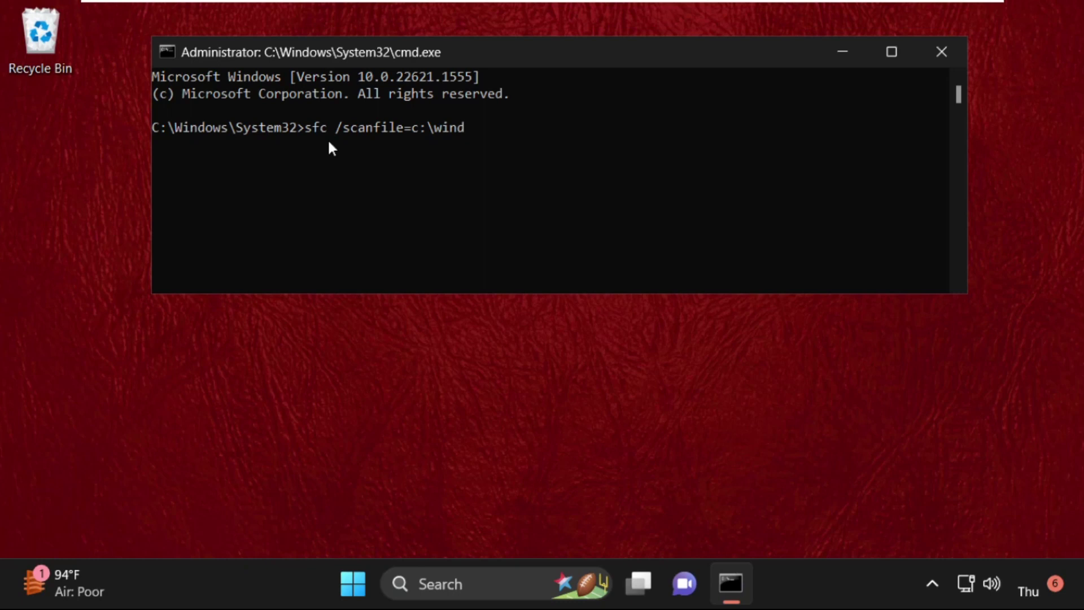
text(ows\system3)
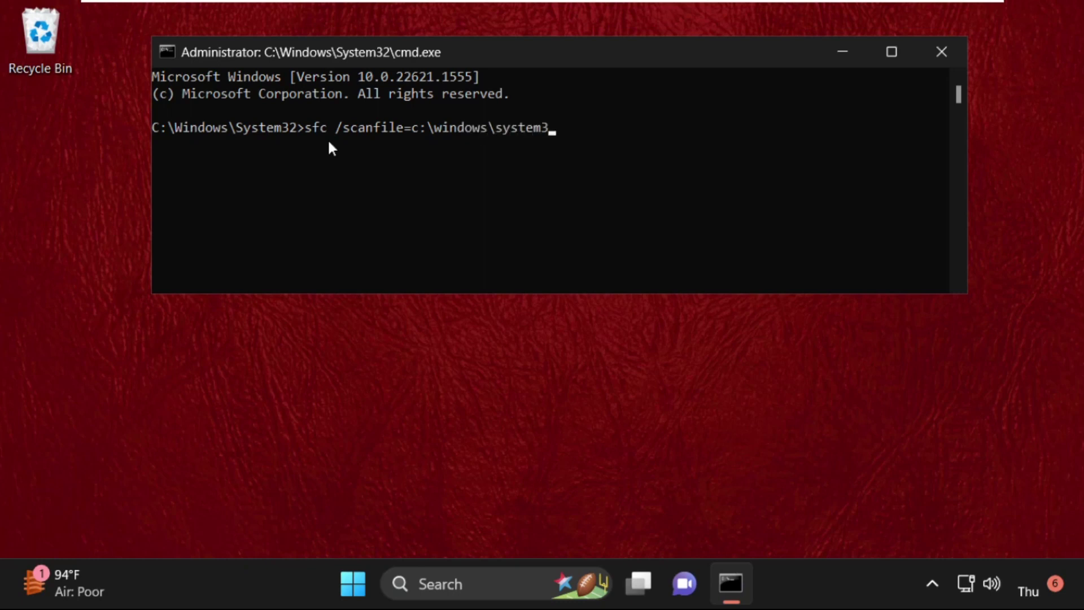
text(2\ieframe.dll)
key(Return)
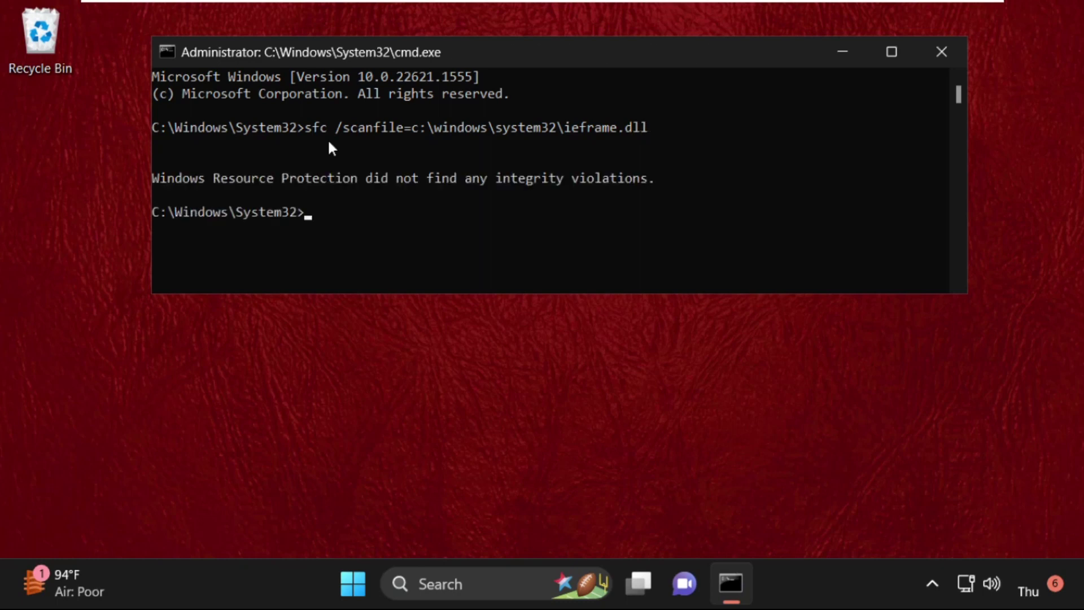
text(sfc /verifyfile=c:)
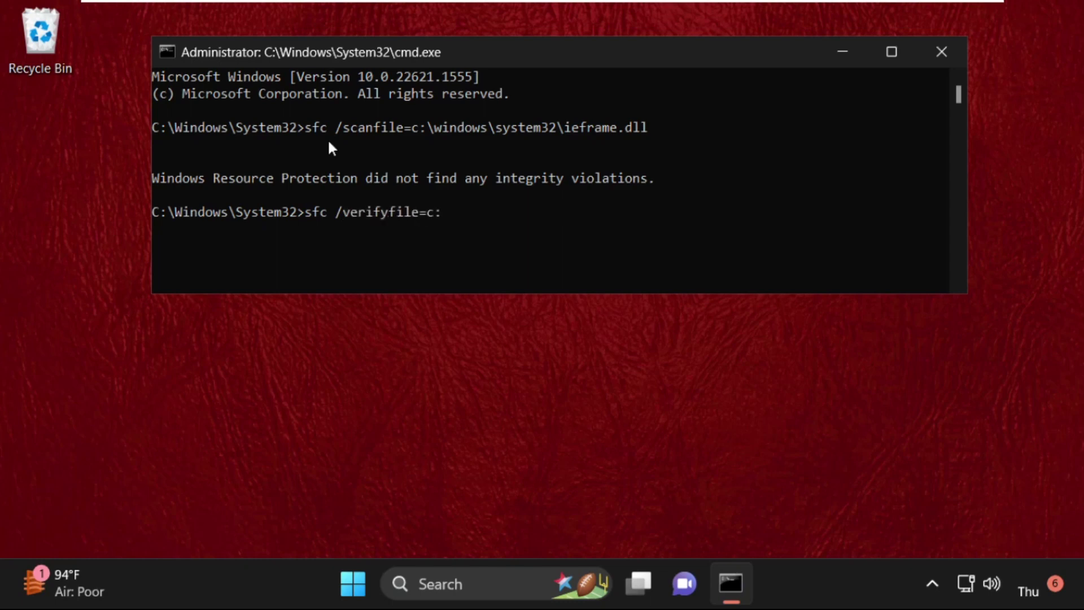
text(\windows\system32\)
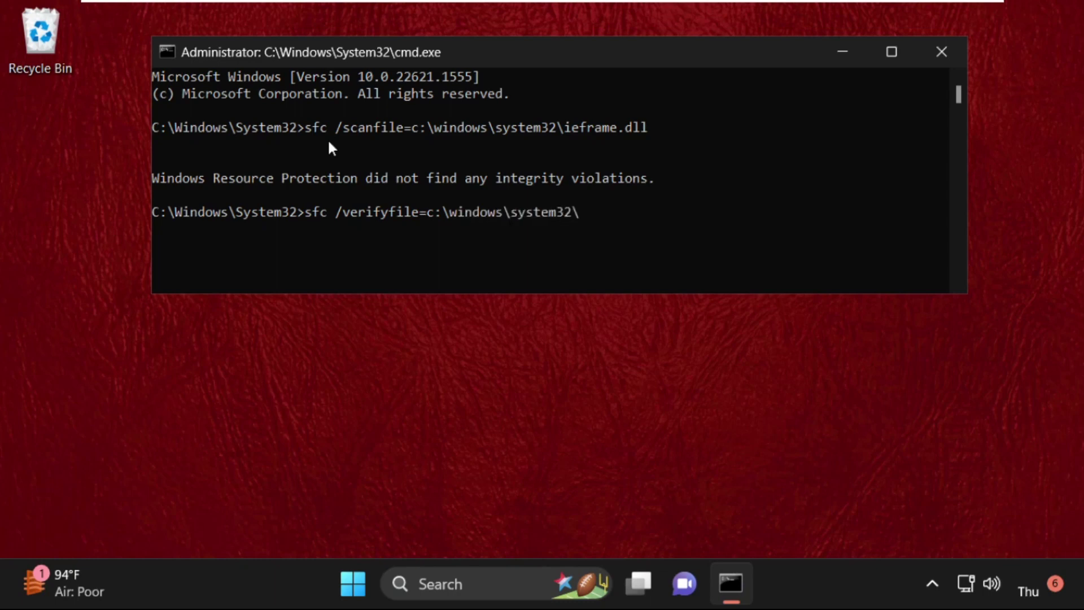
text(ieframe.dll)
- Run sfc /verifyfile on ieframe.dll, then close the console with exit
key(Return)
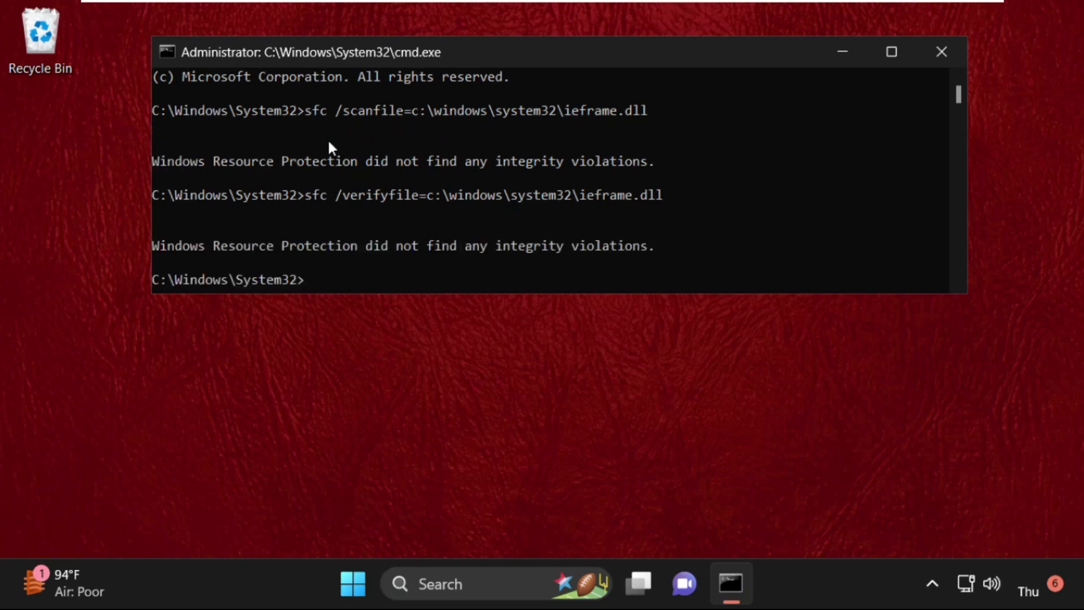
text(exit)
key(Return)
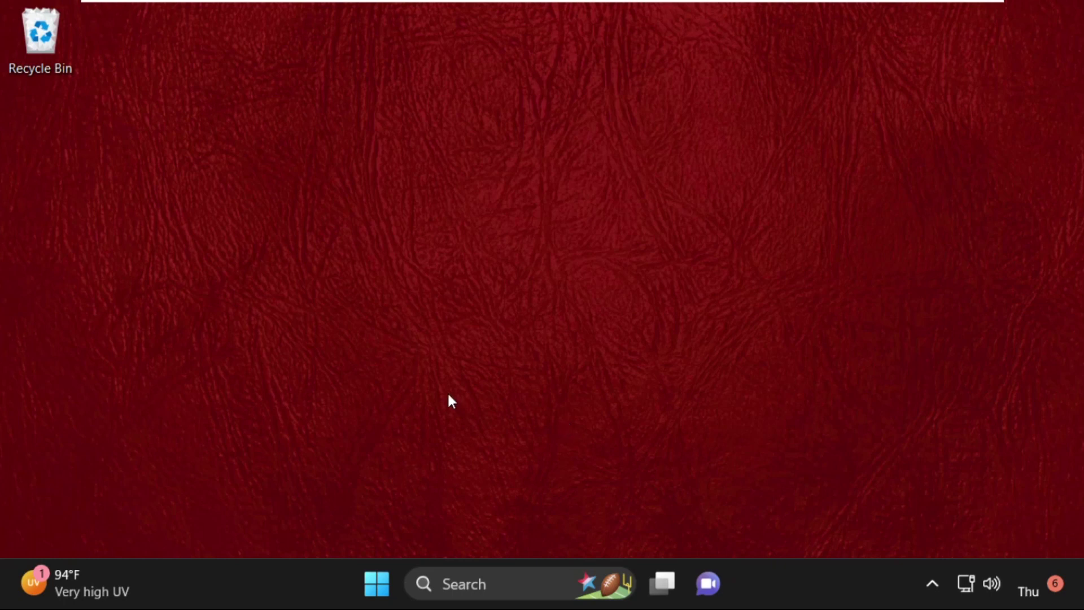
- Open System > About from File Explorer's menu, confirm the 64-bit system type, then minimize Settings
click(487, 574)
text(filex)
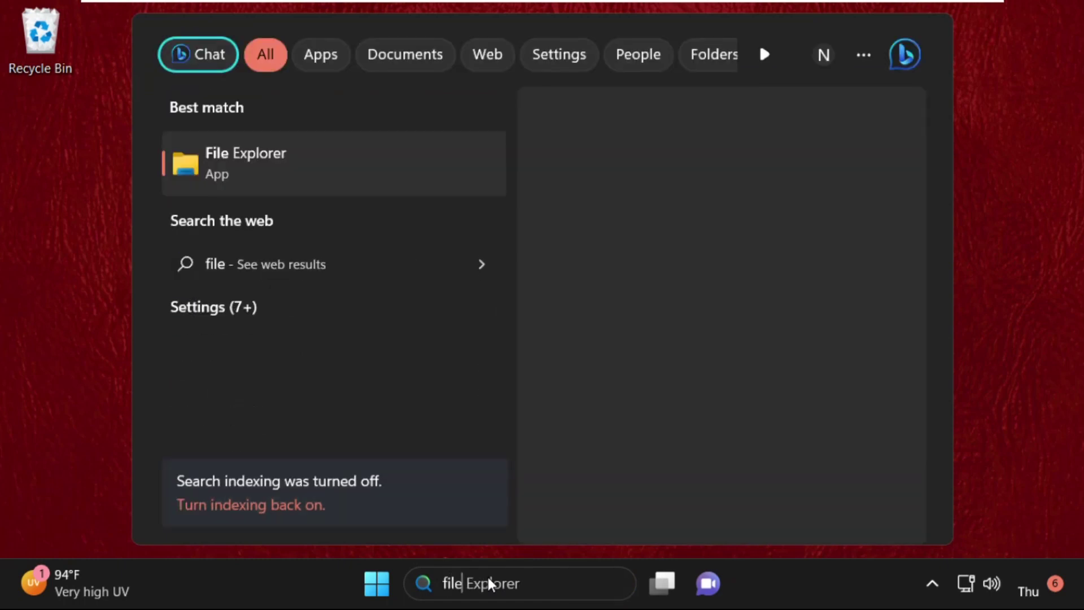
right_click(247, 184)
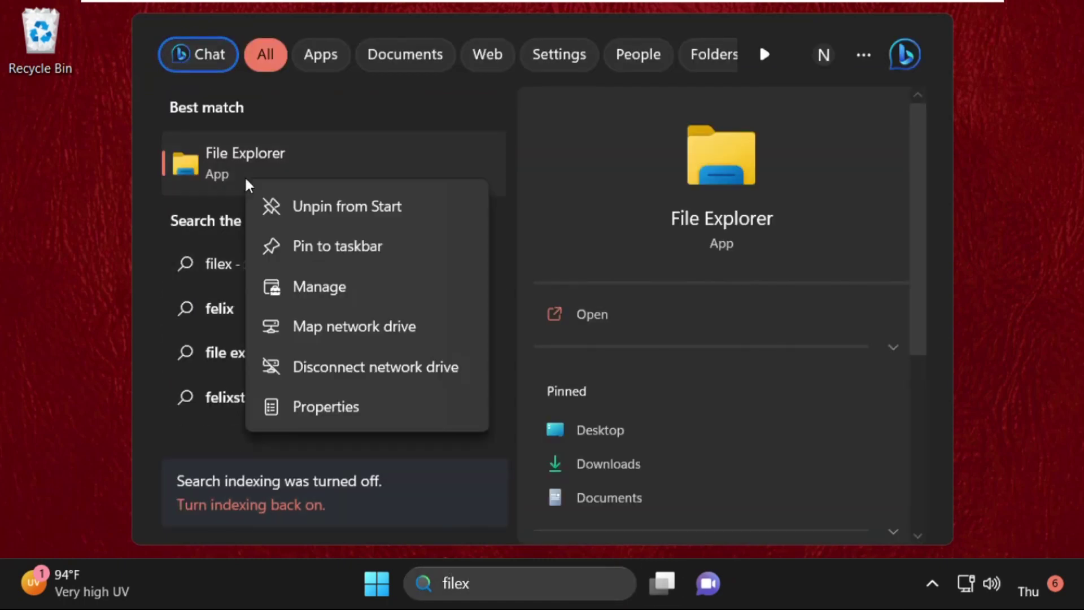
click(335, 407)
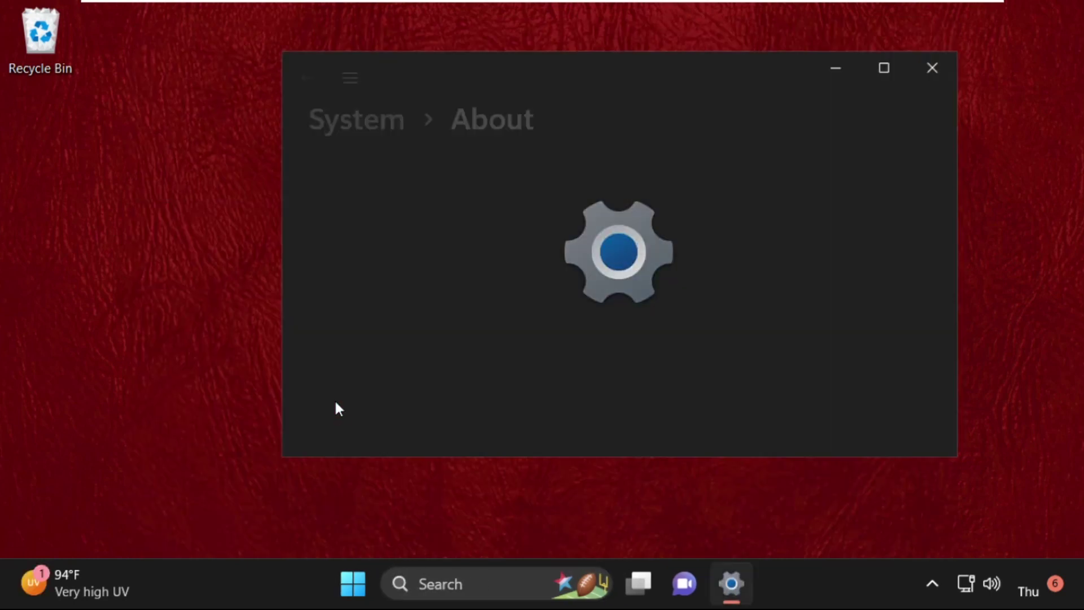
click(883, 68)
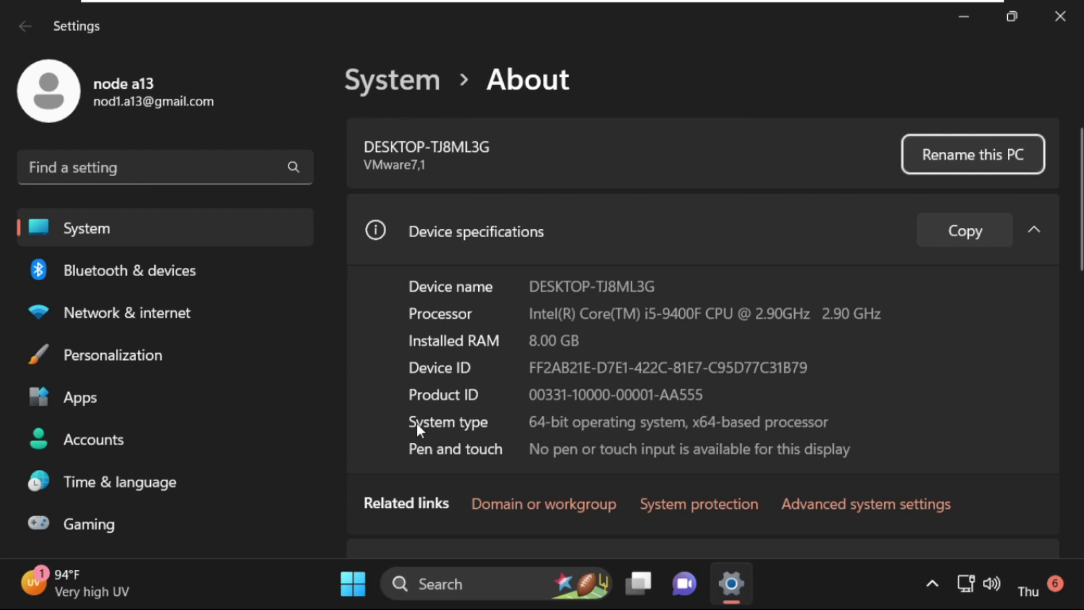
drag(531, 422, 629, 422)
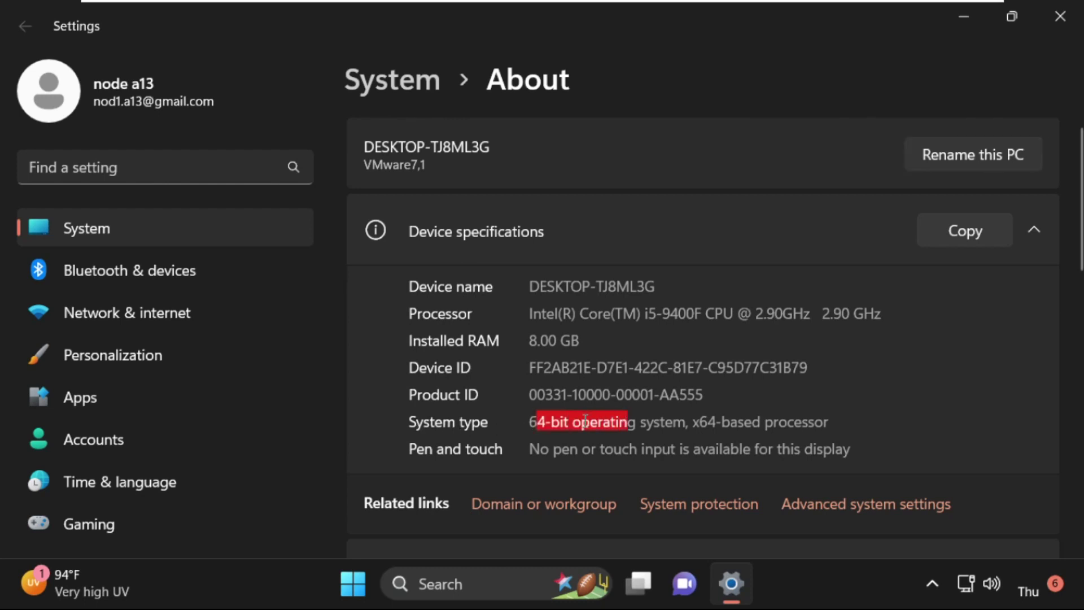
click(525, 426)
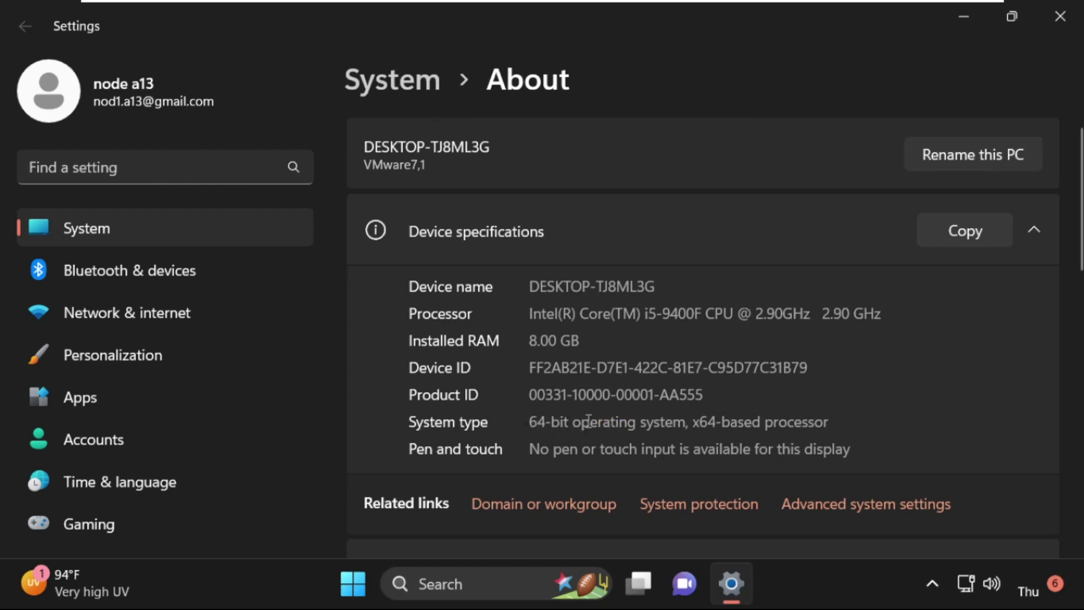
click(963, 17)
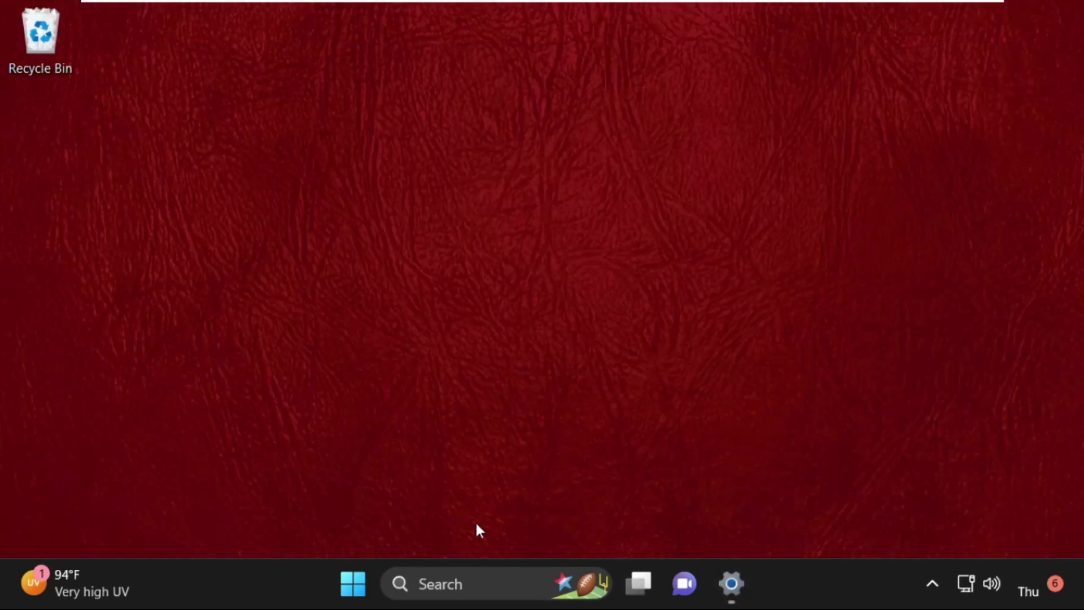
- Launch Chrome from taskbar search and search Google for vcruntime140.dll
click(471, 590)
text(go)
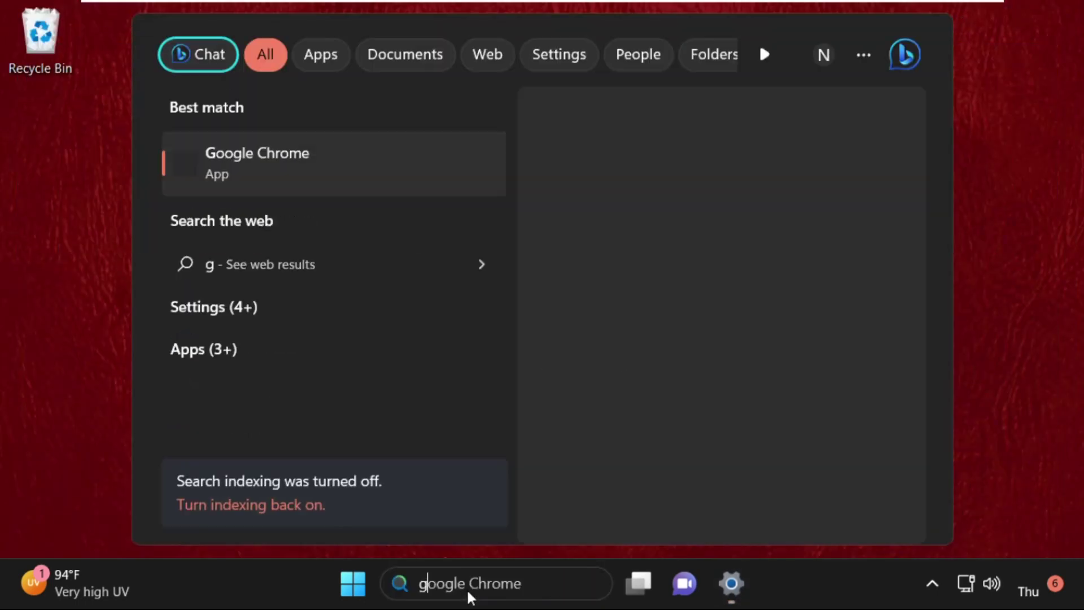
text(g)
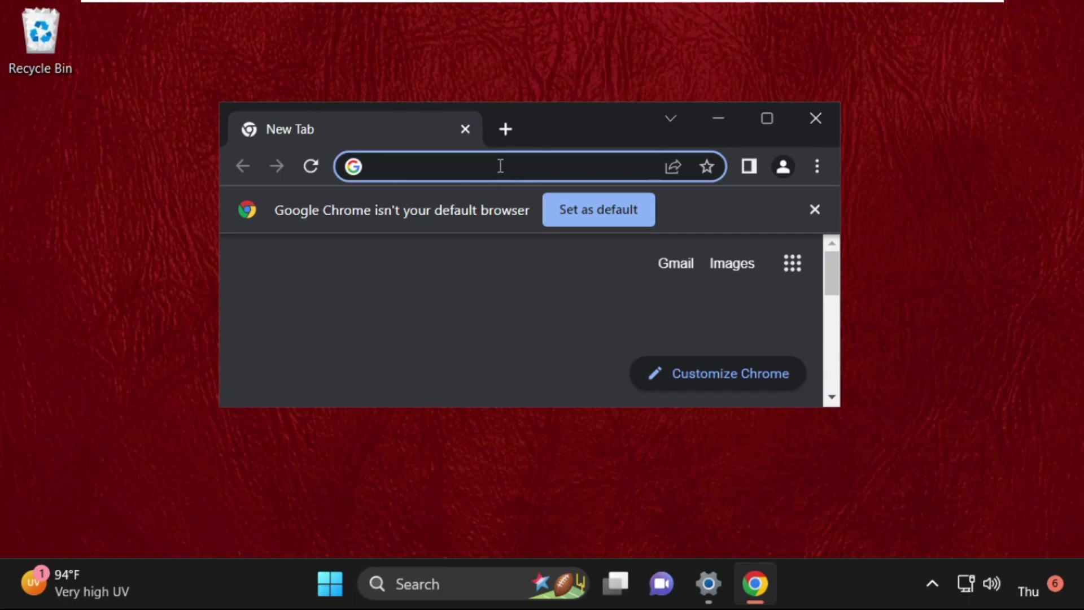
text(vc)
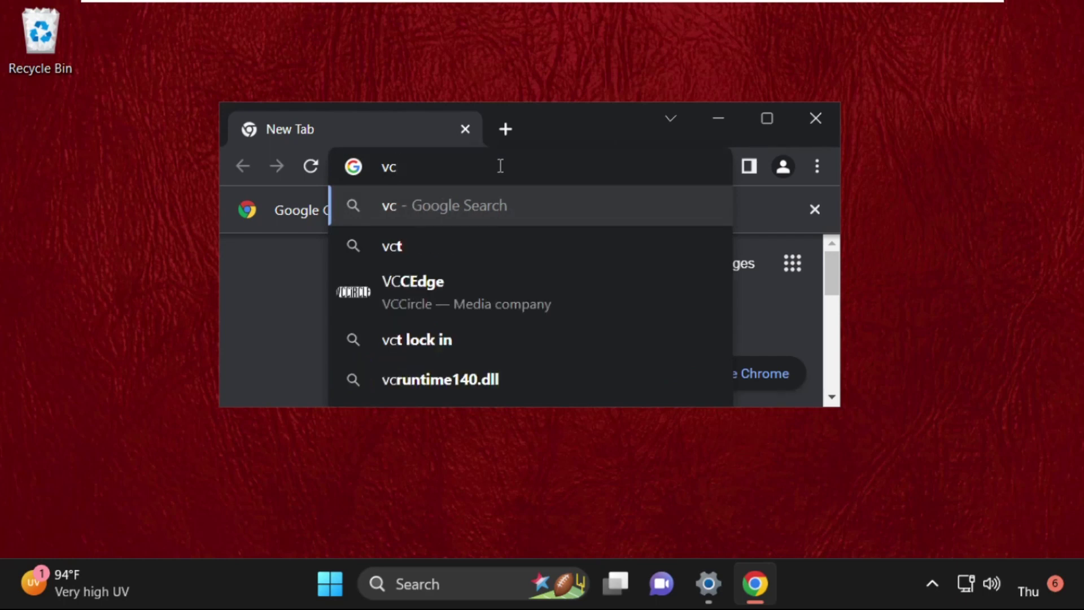
text(runti)
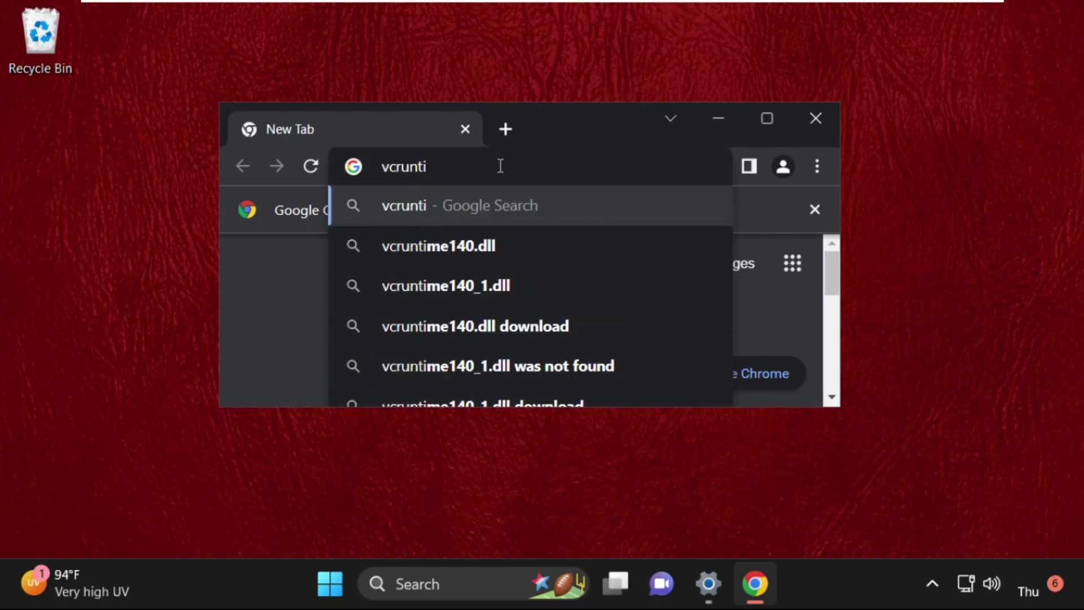
click(475, 255)
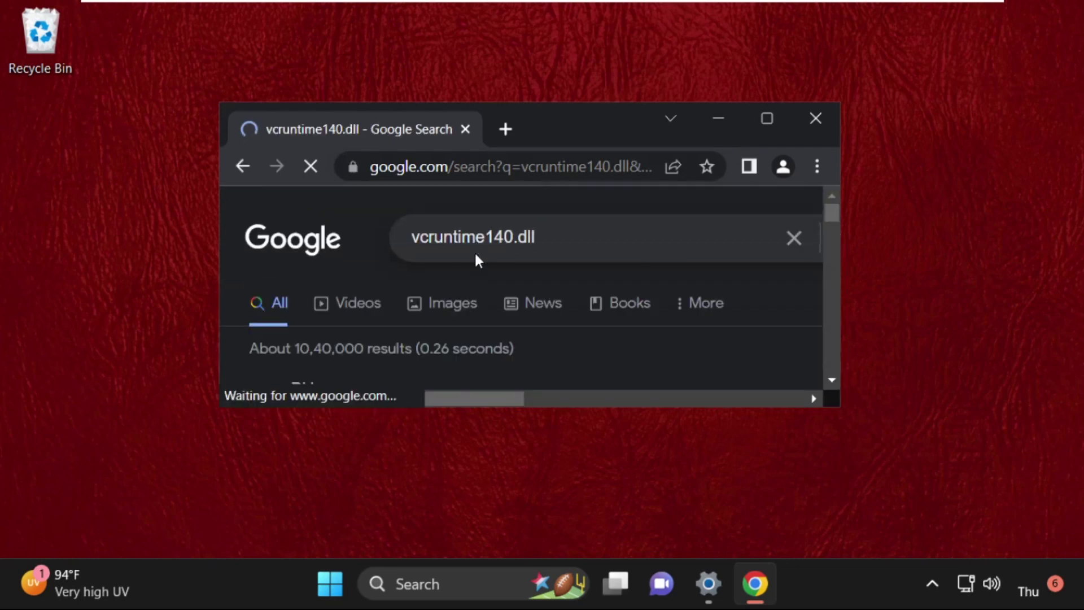
scroll(580, 320, down, 5)
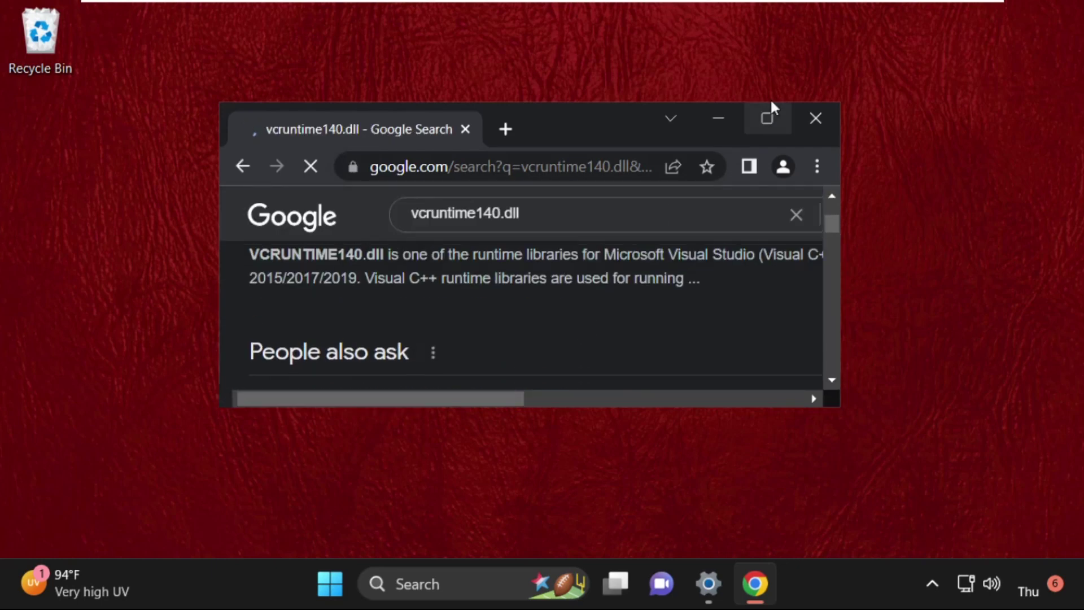
- Maximize Chrome, open the dll-files.com vcruntime140.dll page and find the 64-bit entry
click(766, 118)
scroll(148, 266, down, 2)
scroll(147, 266, up, 5)
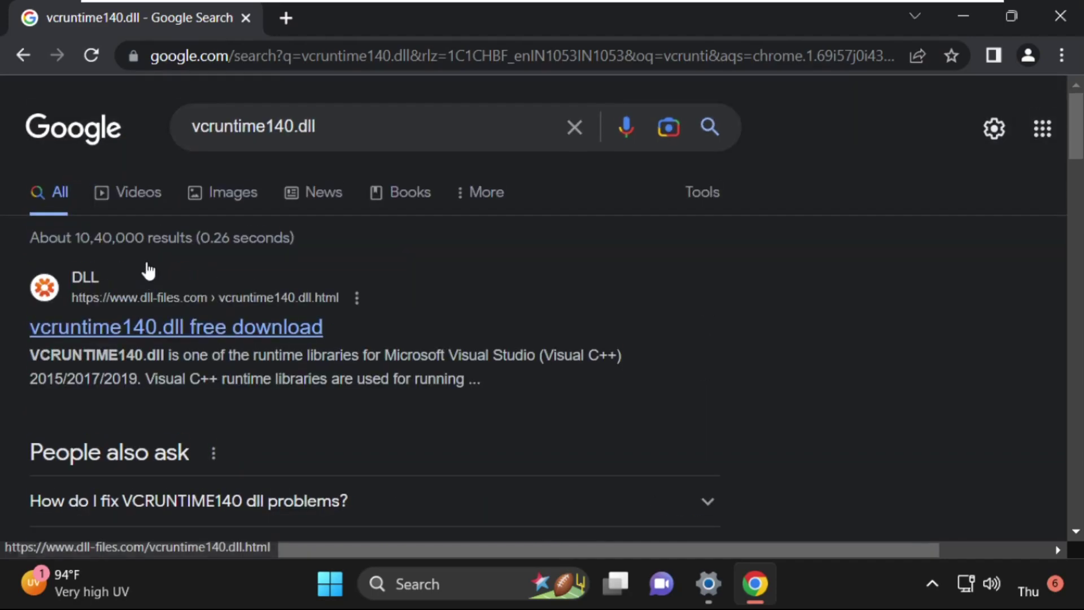
click(97, 333)
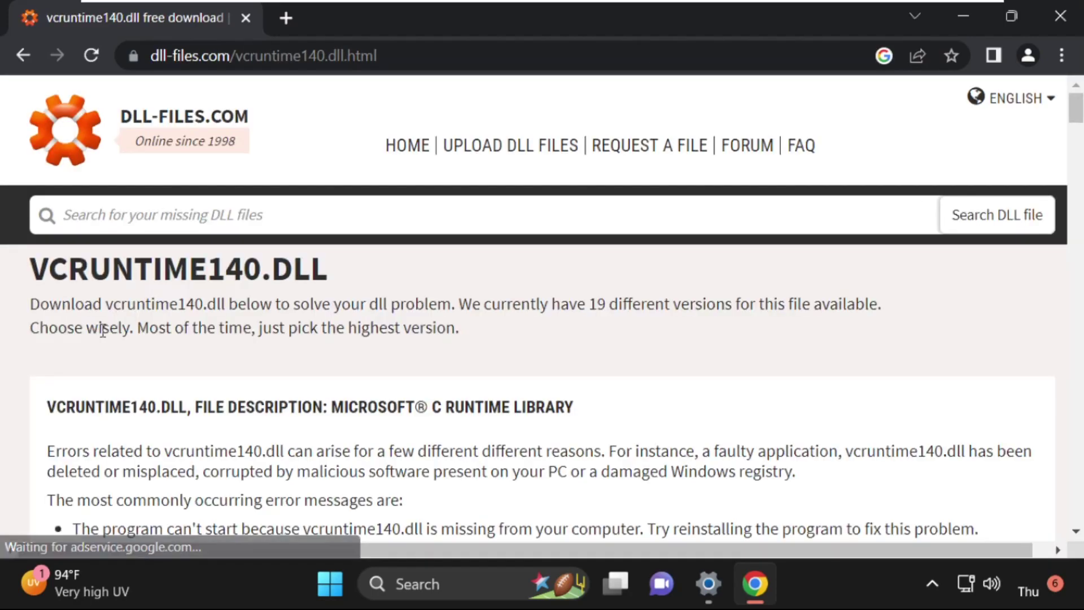
scroll(344, 388, down, 12)
scroll(347, 390, down, 20)
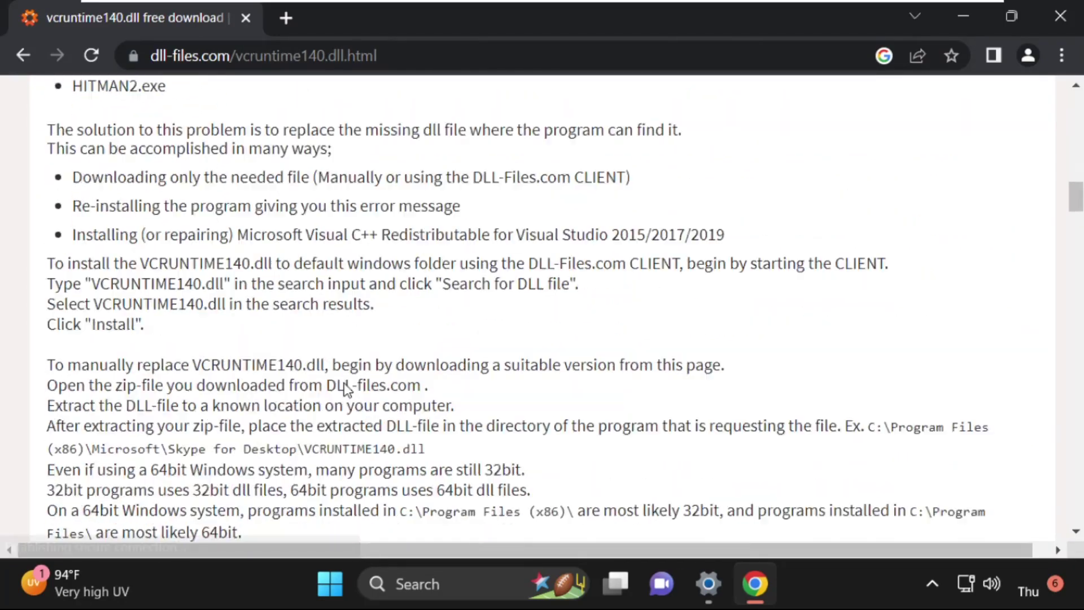
scroll(347, 389, up, 1)
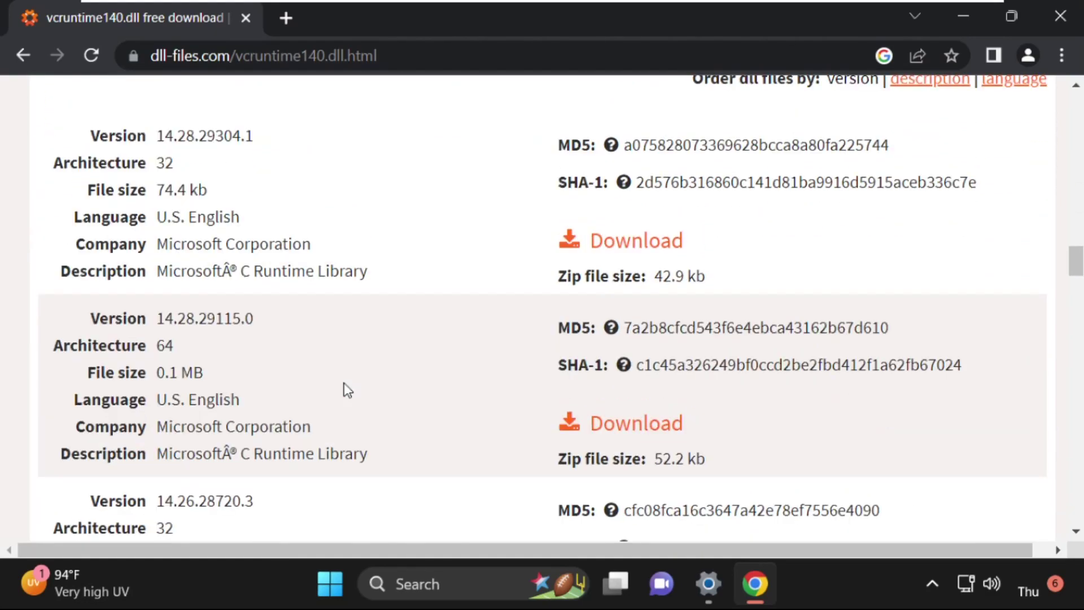
scroll(346, 389, down, 1)
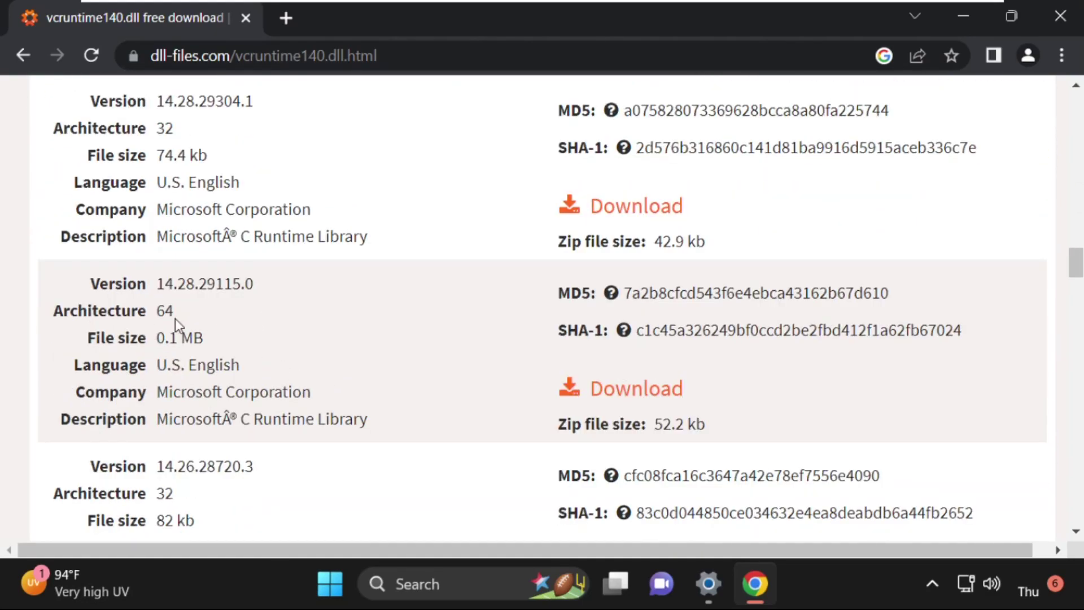
drag(170, 314, 174, 314)
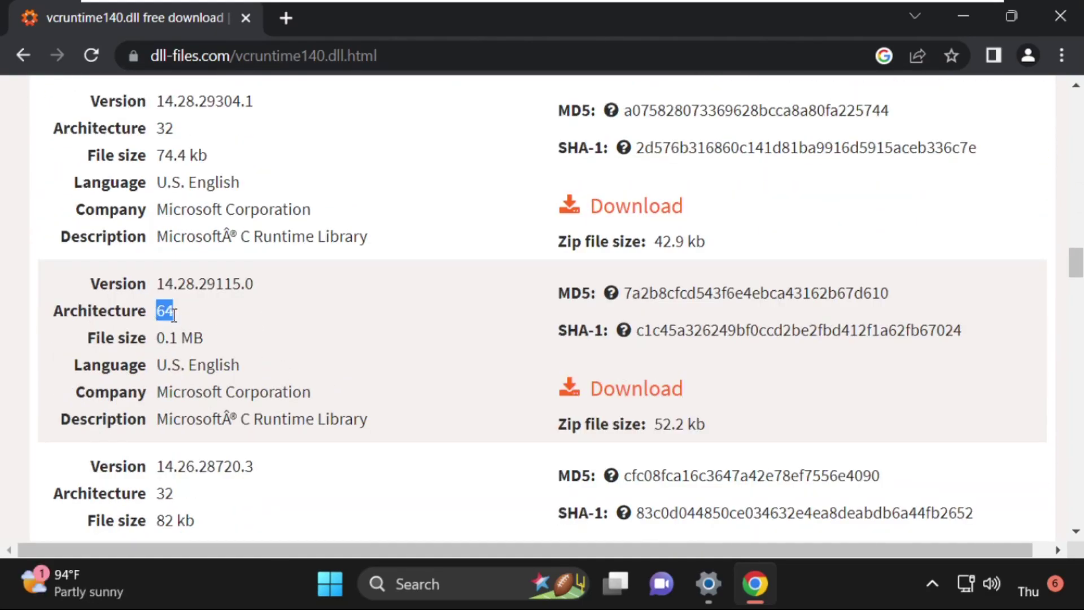
- Check the 64-bit system type in Settings, then download version 14.28.29115.0 as vcruntime140.zip
click(712, 576)
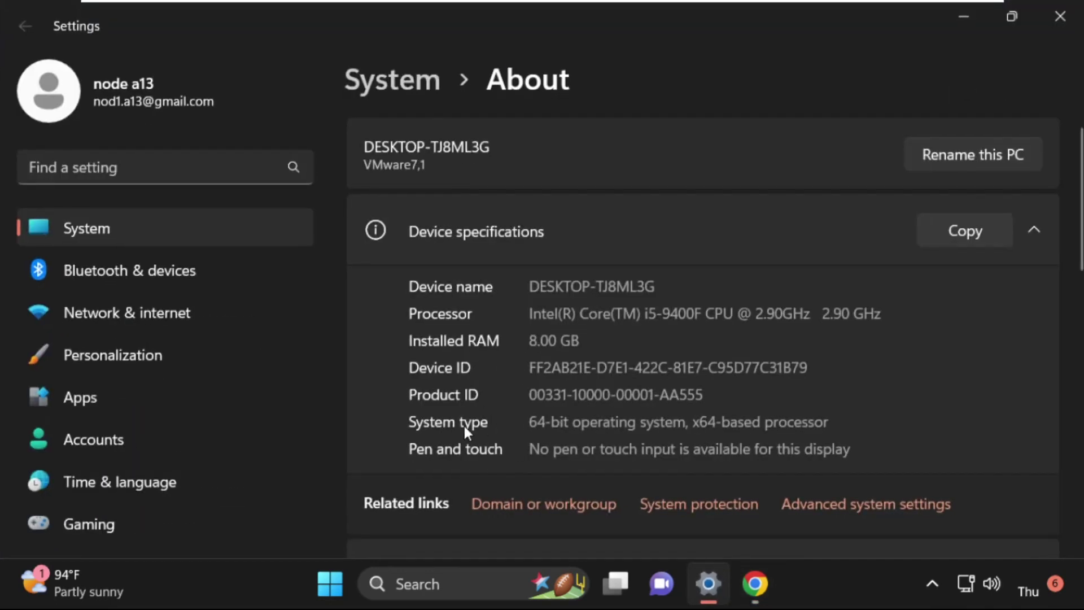
click(980, 19)
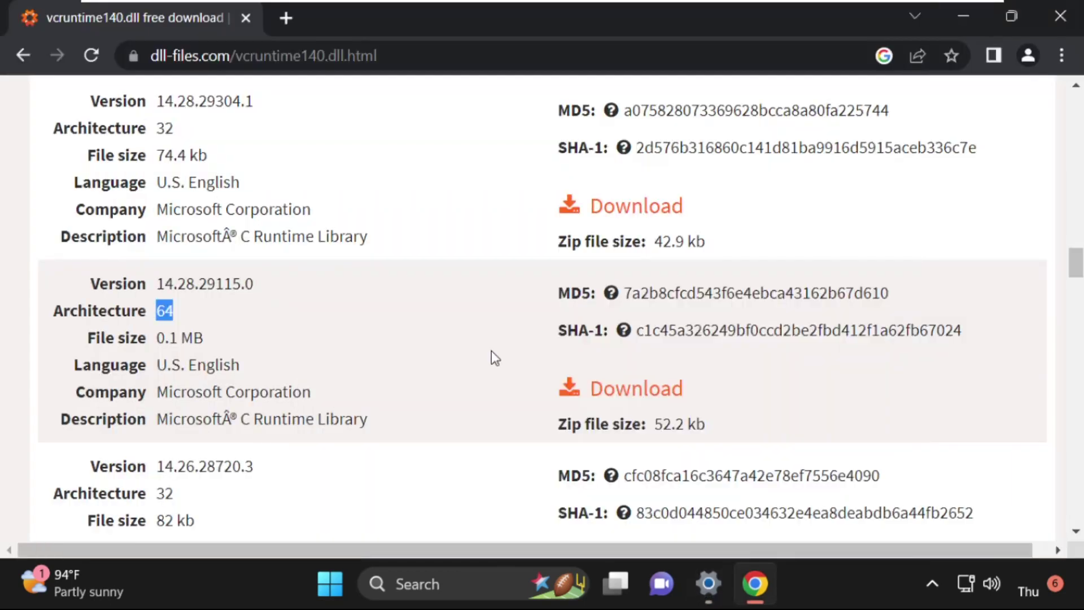
click(651, 401)
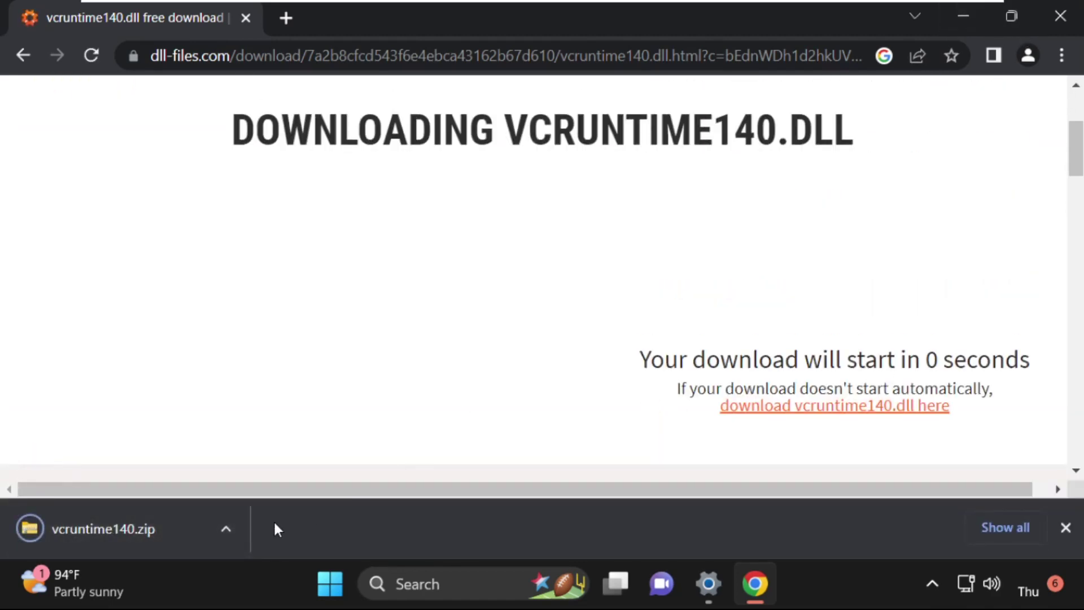
click(236, 529)
- Show vcruntime140.zip in Downloads, close Chrome, open the zip and copy vcruntime140.dll
click(276, 454)
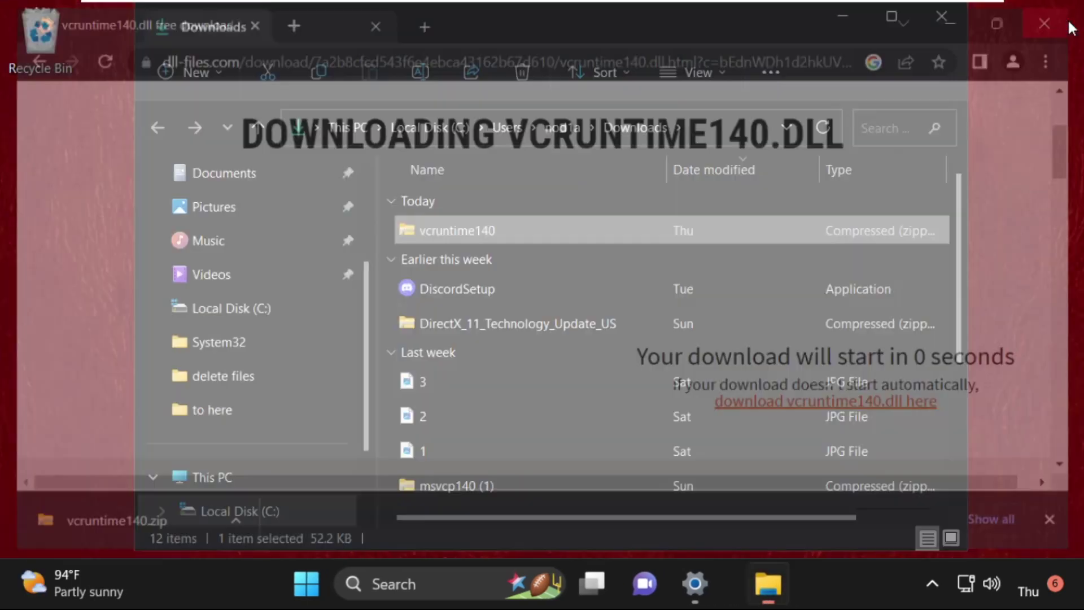
click(1060, 23)
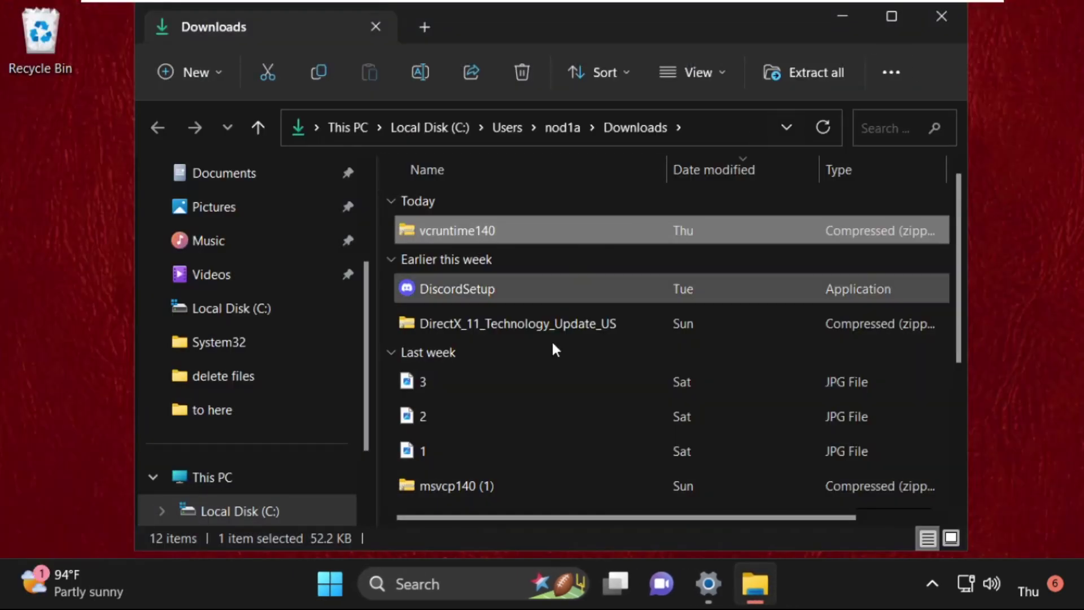
right_click(469, 232)
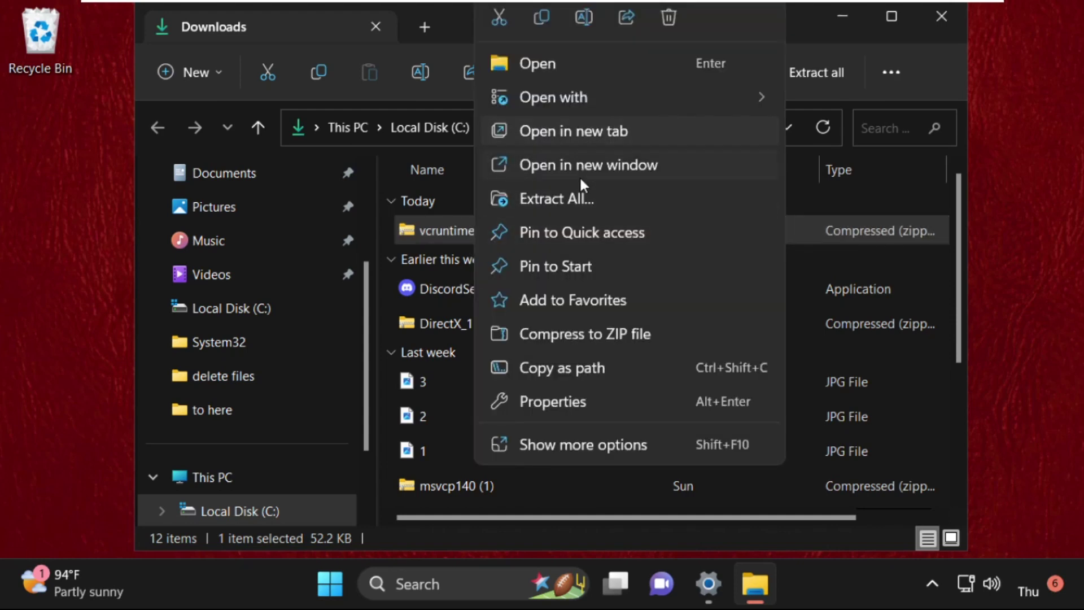
double_click(454, 234)
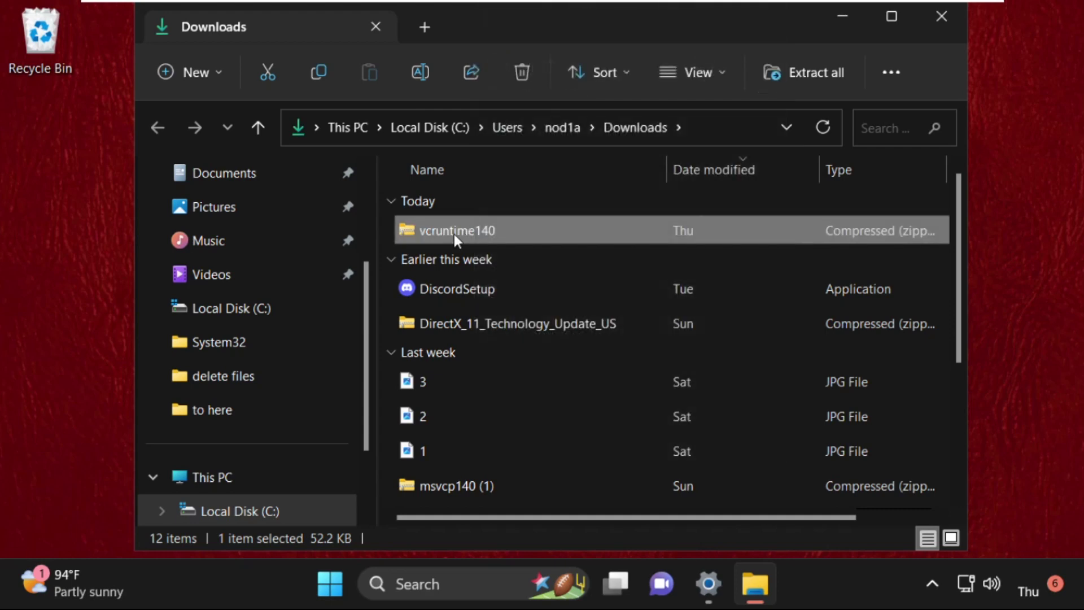
click(454, 234)
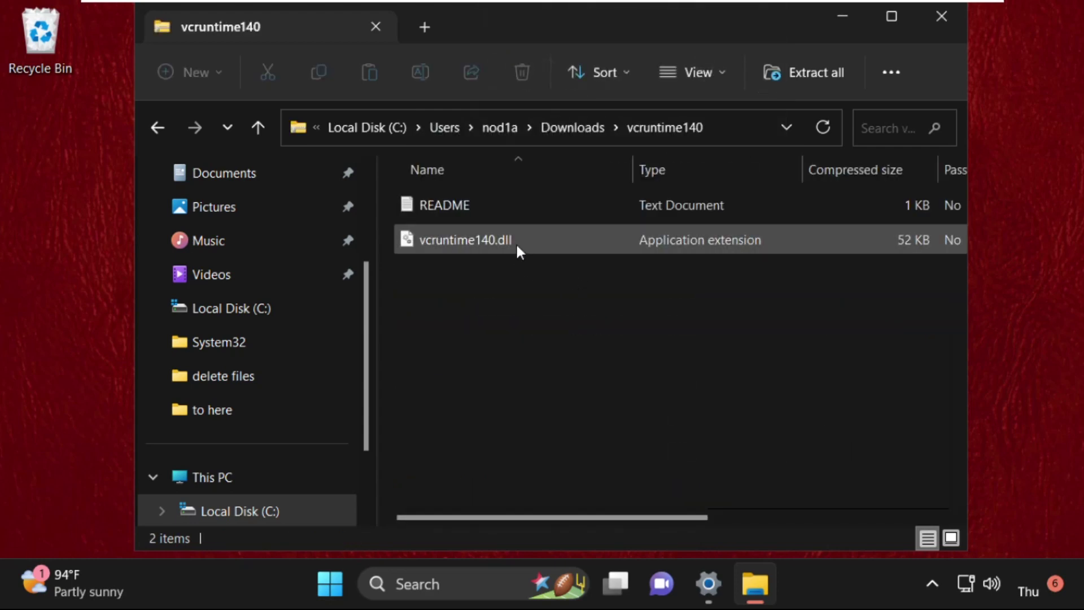
right_click(476, 238)
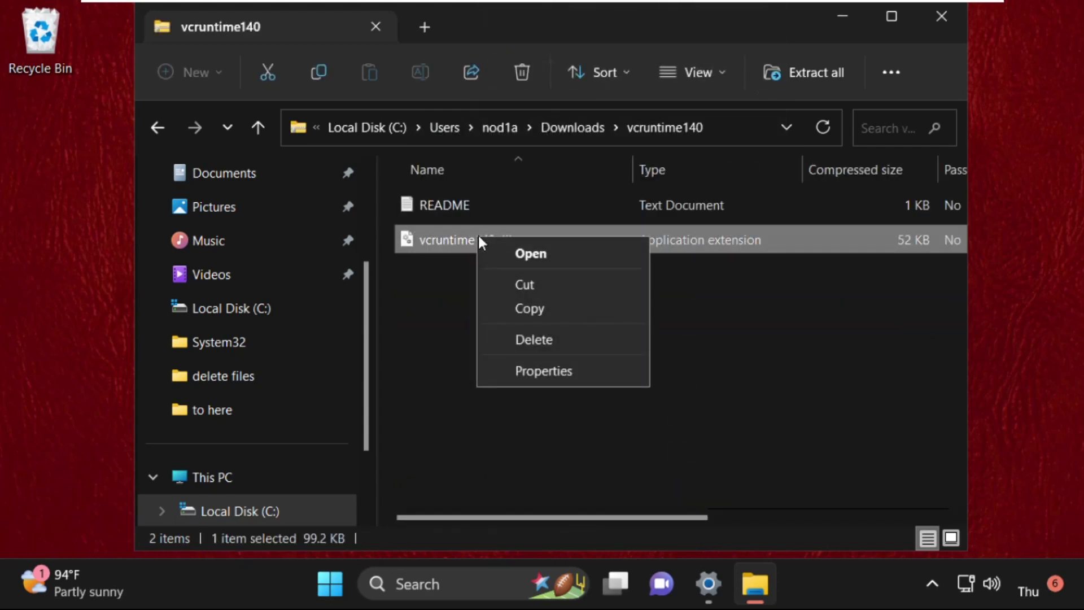
click(534, 305)
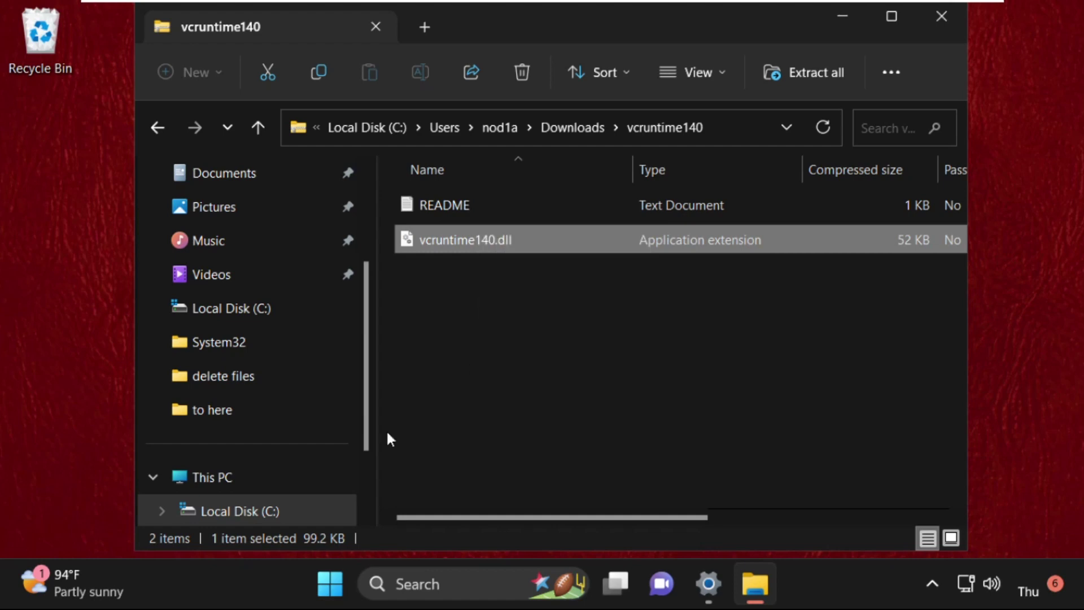
- Navigate File Explorer to the C:\Windows\SysWOW64 folder
click(232, 477)
double_click(564, 229)
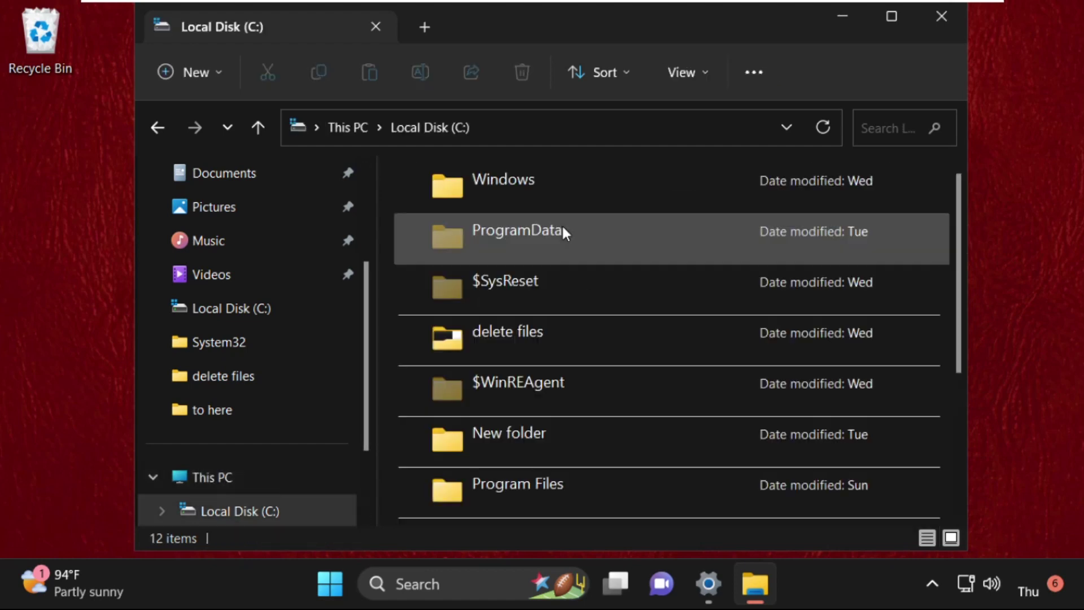
scroll(561, 254, down, 5)
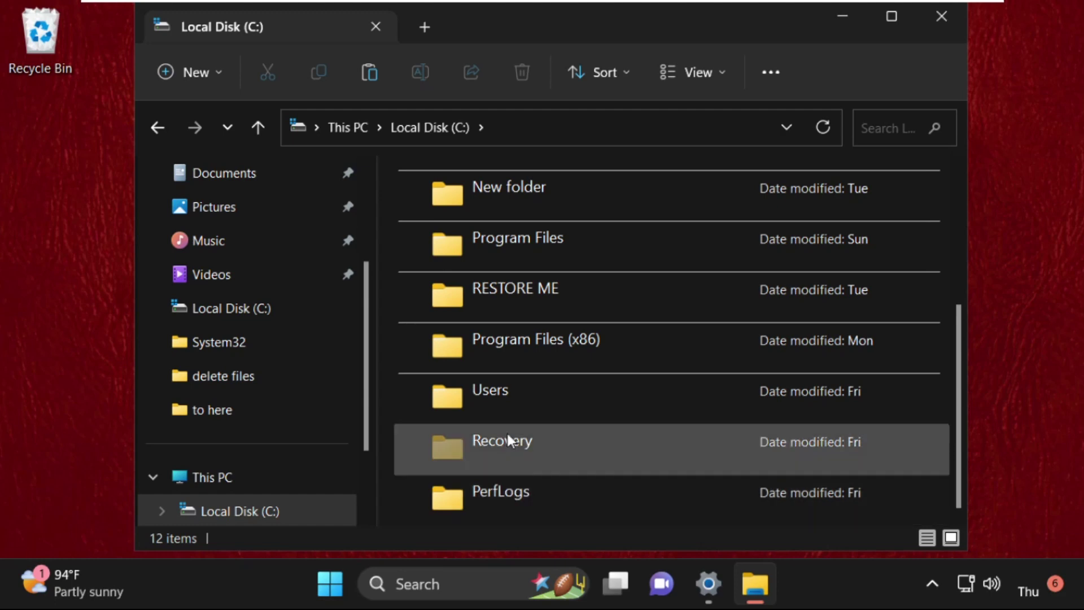
scroll(507, 396, up, 5)
double_click(554, 200)
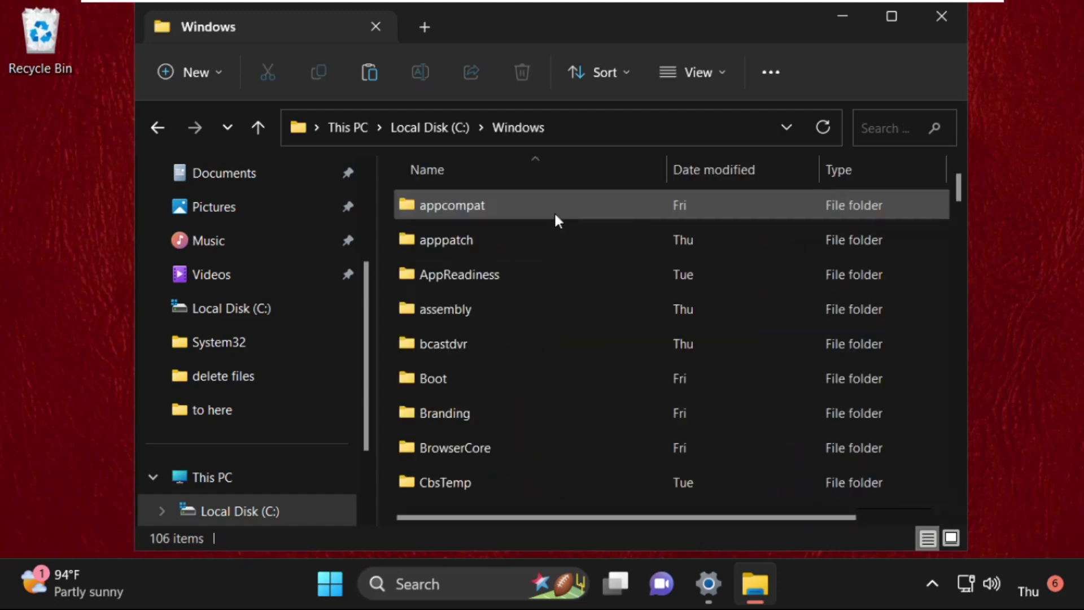
click(545, 312)
key(s)
key(s)
key(s)
key(s)
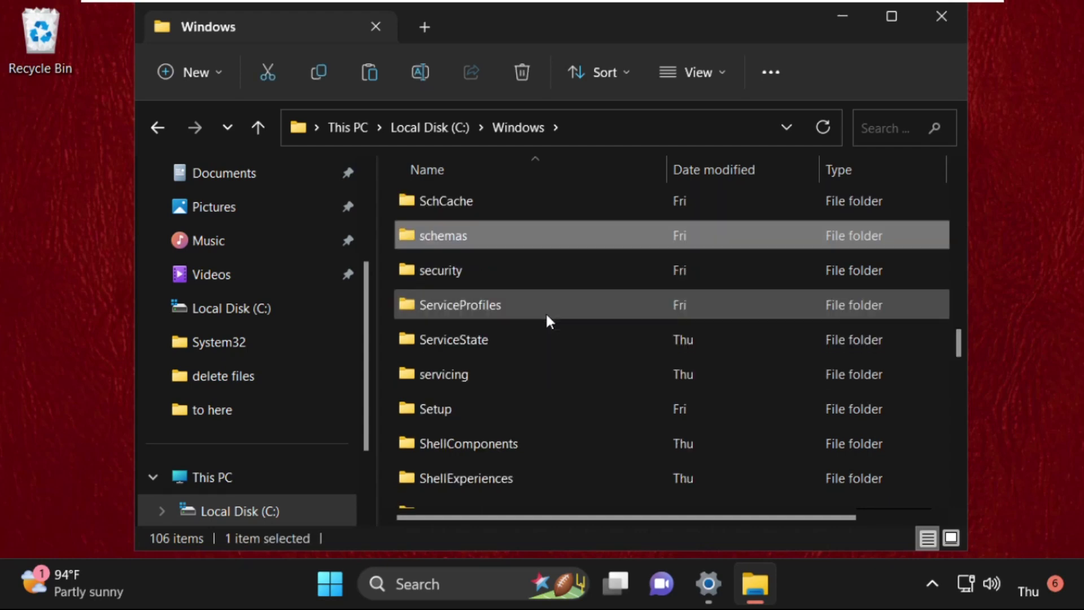
key(s)
scroll(546, 312, down, 4)
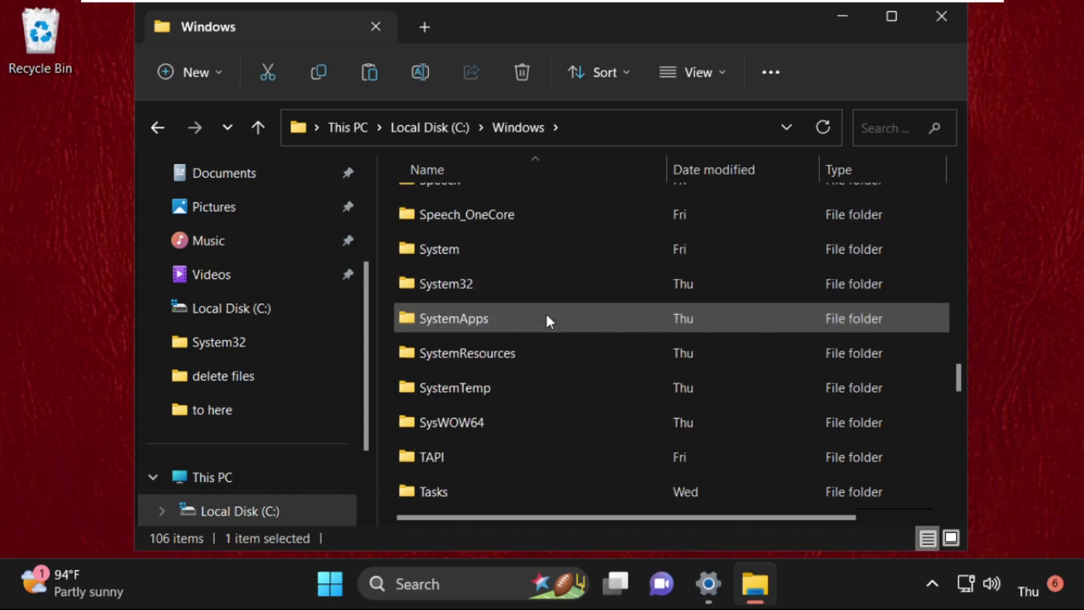
click(493, 425)
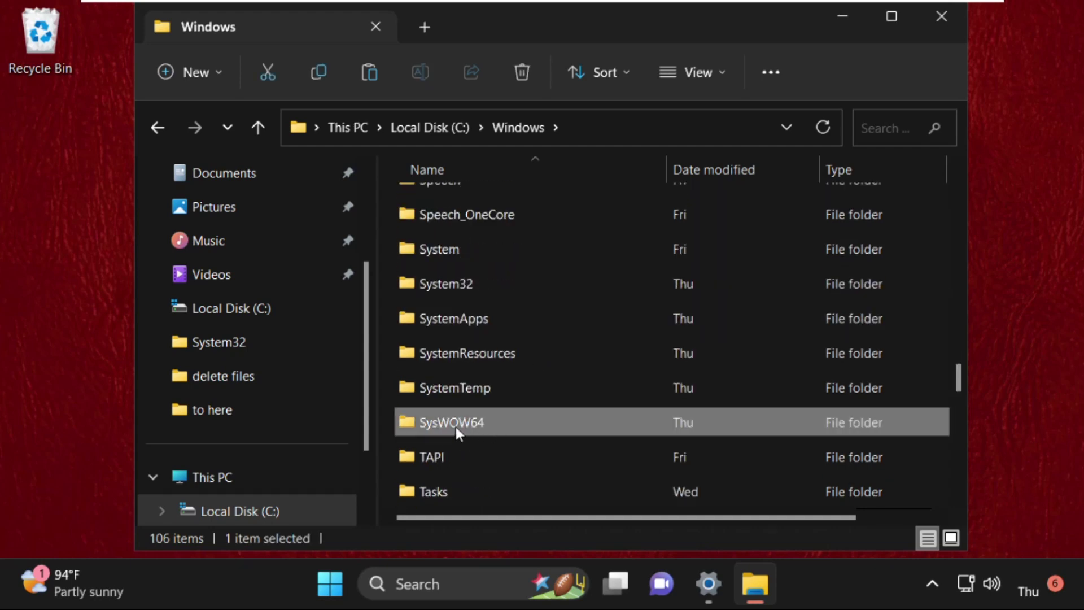
double_click(472, 425)
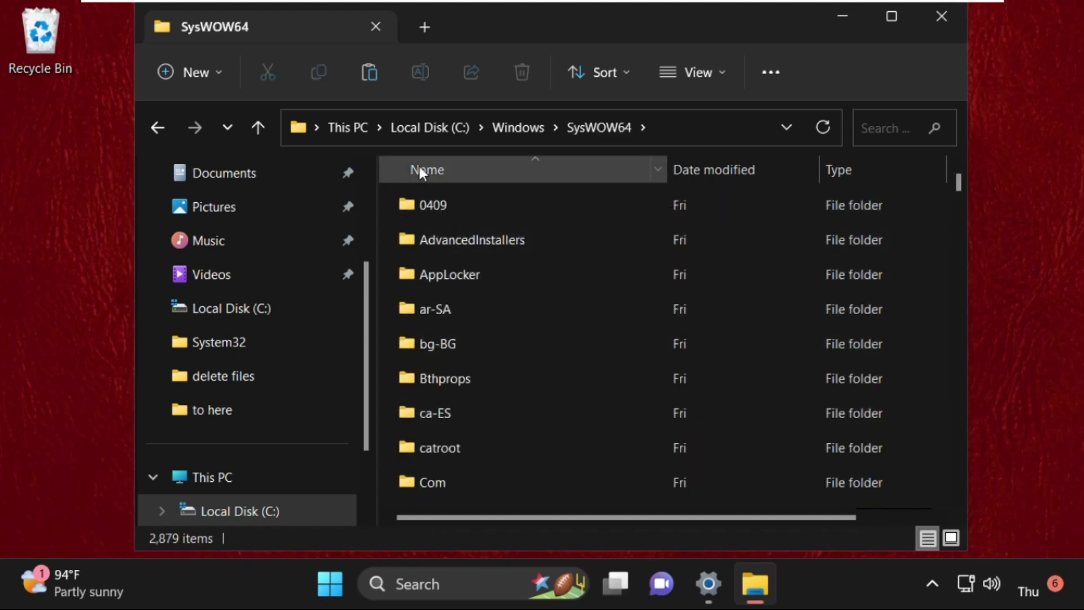
- Paste vcruntime140.dll into SysWOW64, approve administrator permission, and minimize the window
click(369, 72)
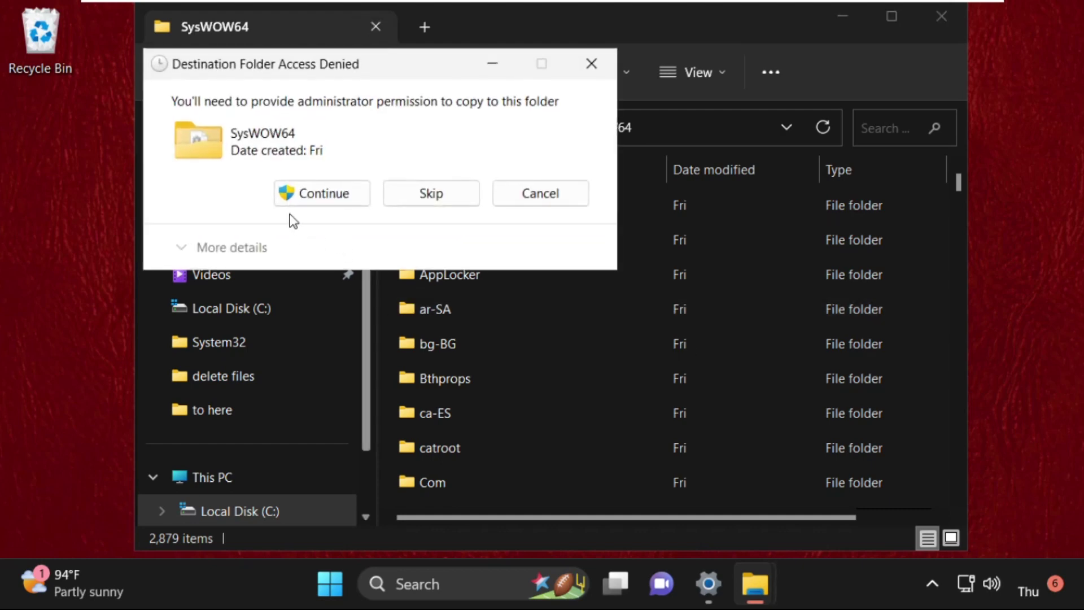
click(302, 195)
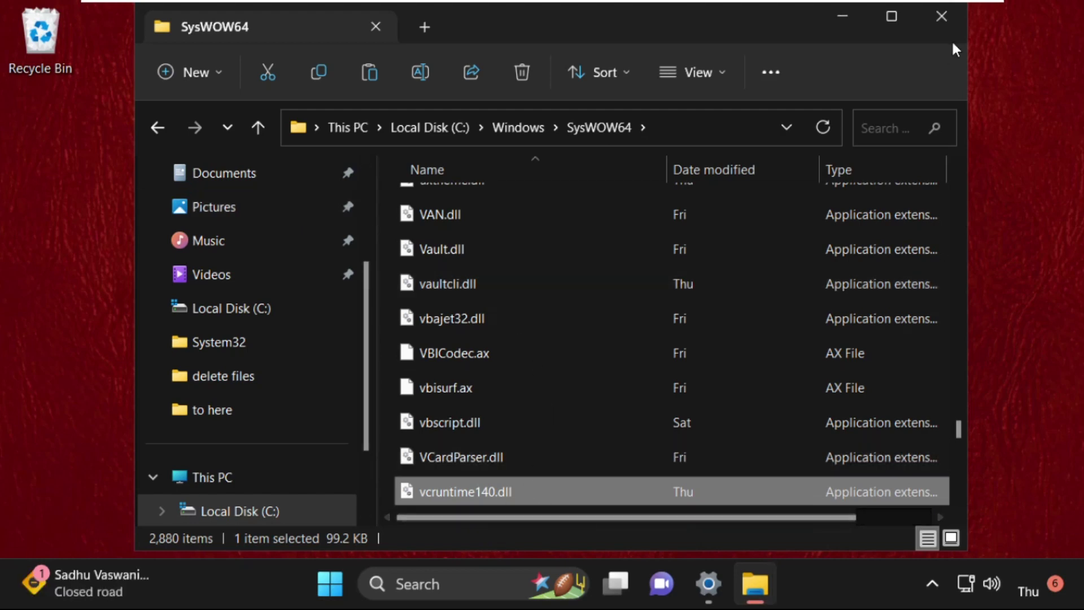
click(838, 22)
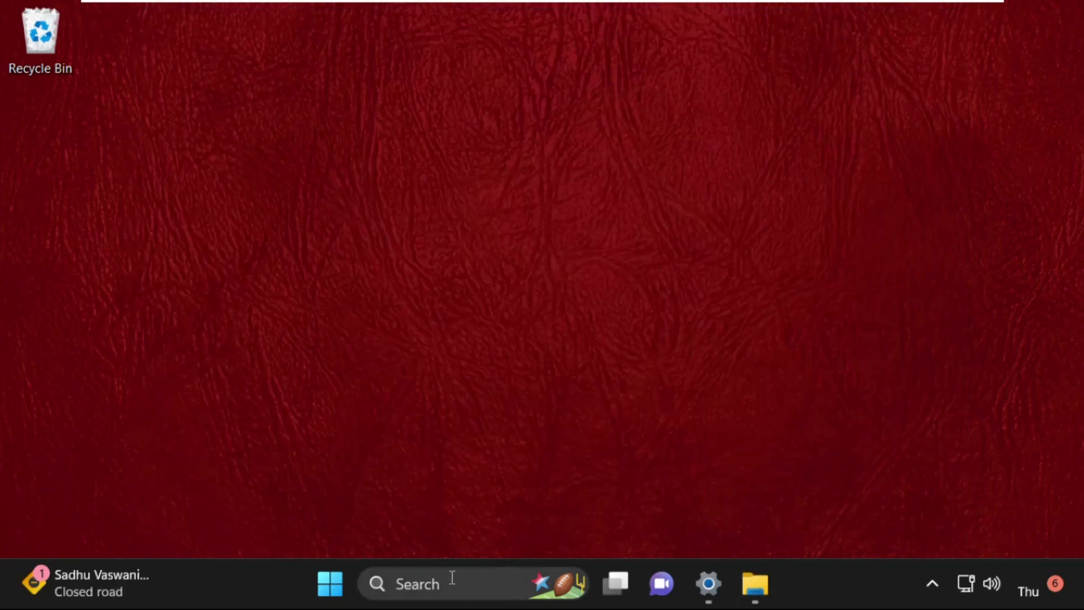
- Launch Chrome from taskbar search and search Google for msvcp140.dll
click(453, 577)
text(g)
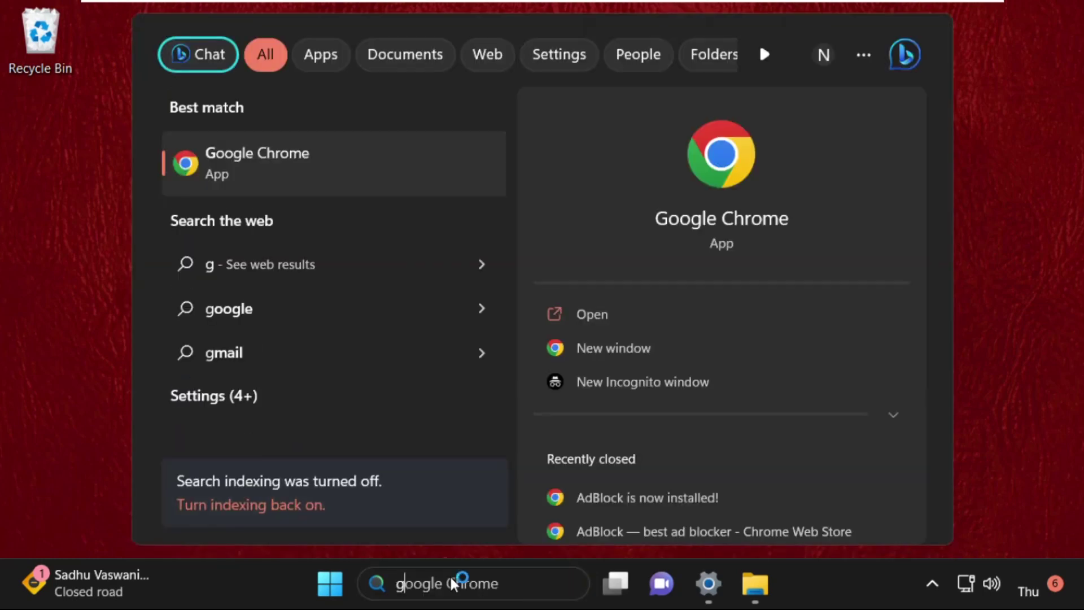
key(Return)
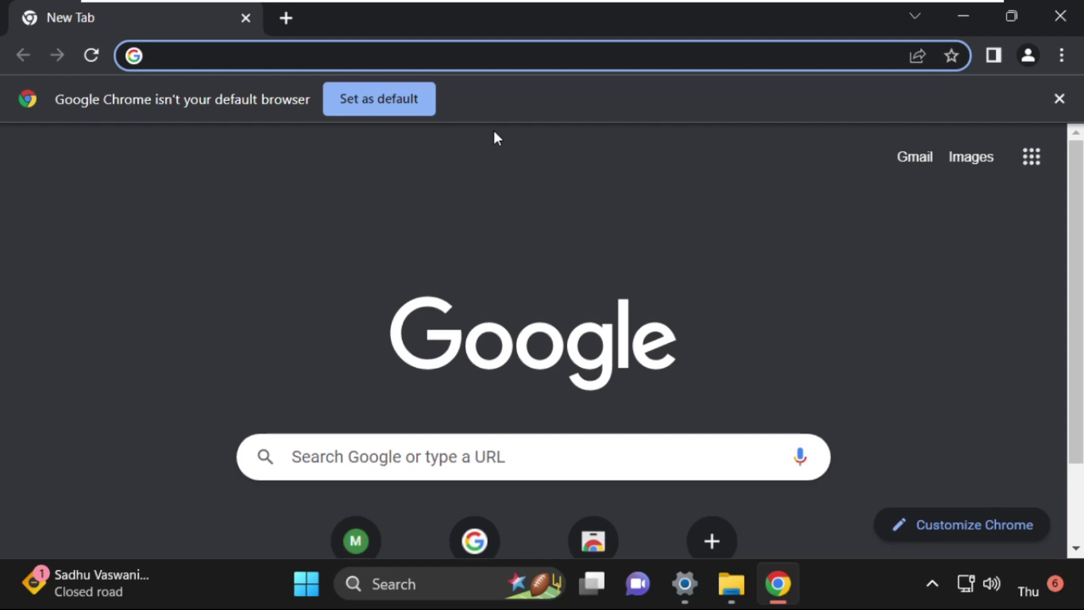
text(ms)
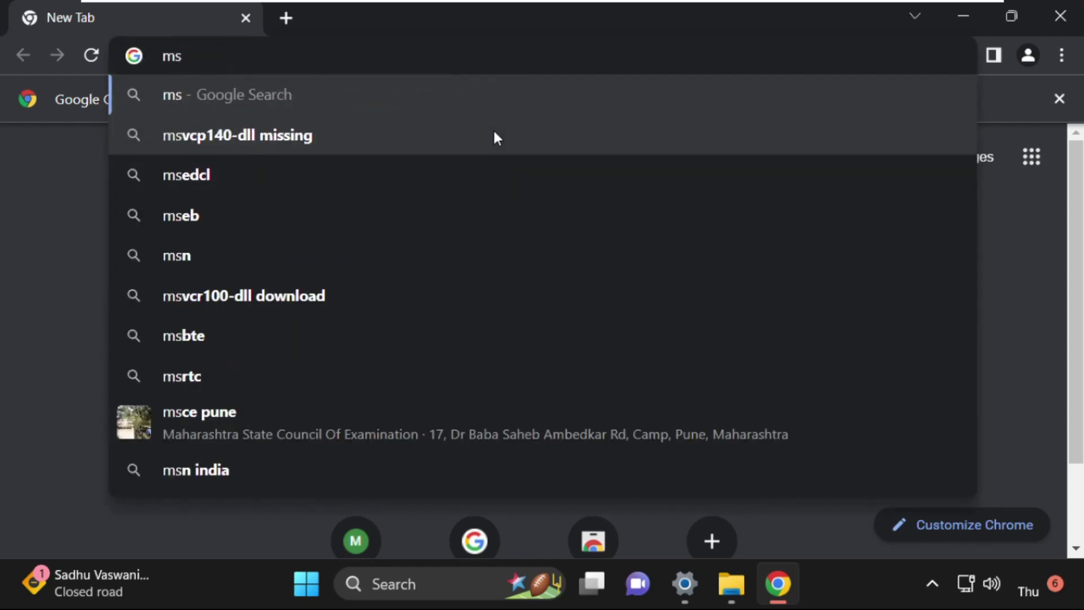
text(vcp)
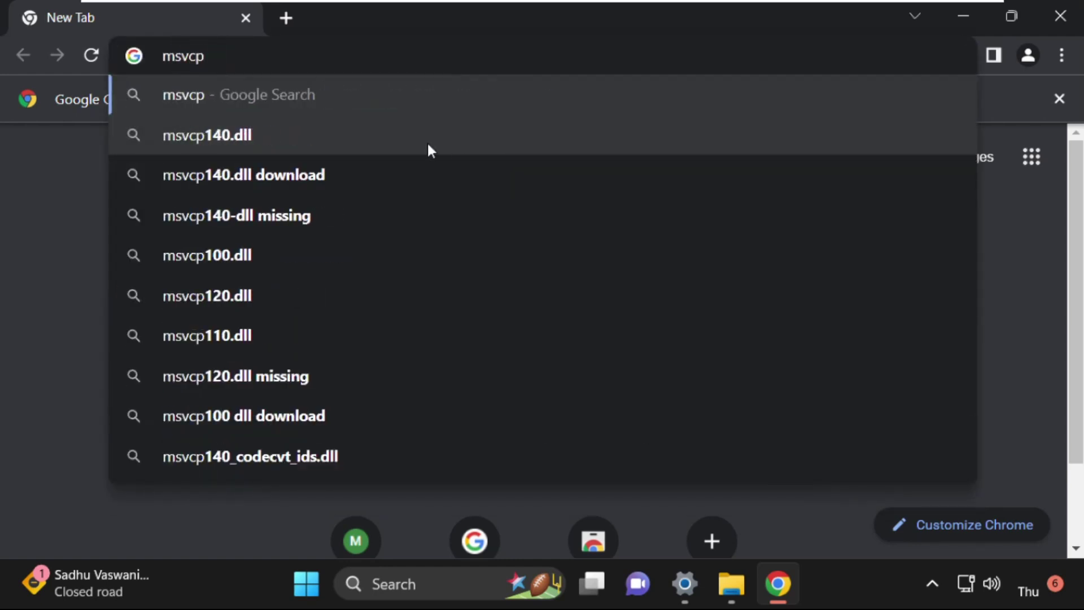
click(301, 148)
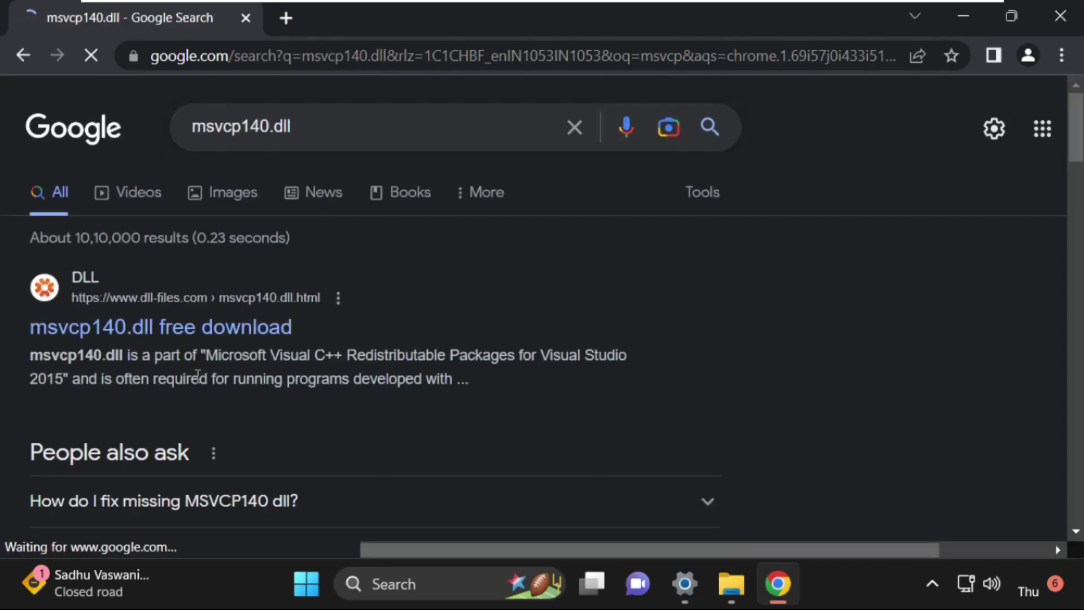
- Download msvcp140.dll from its dll-files.com page, dismissing the full-page ad
click(131, 333)
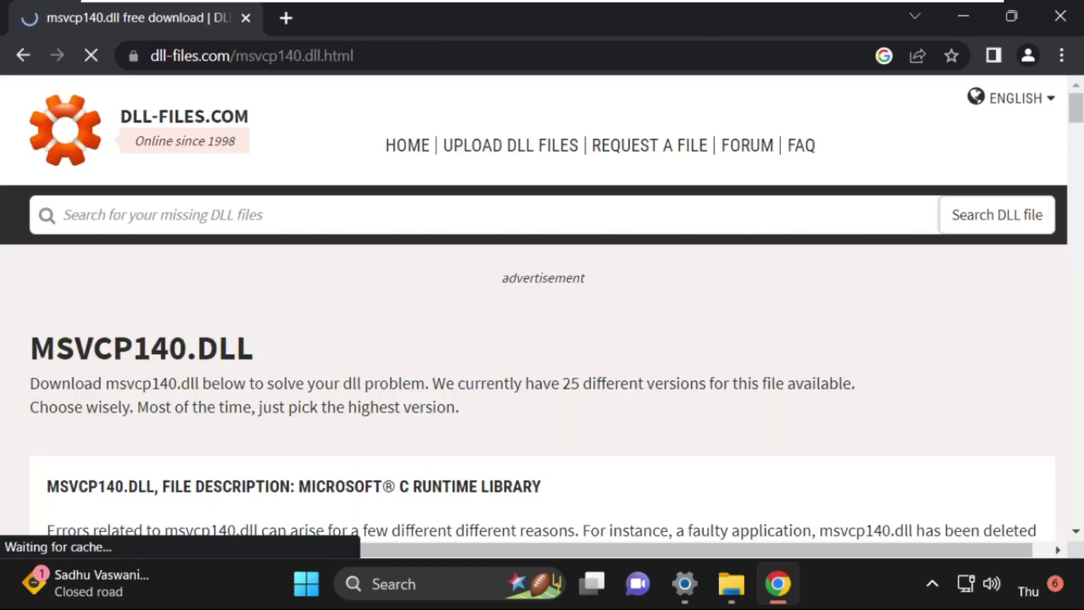
scroll(247, 358, down, 6)
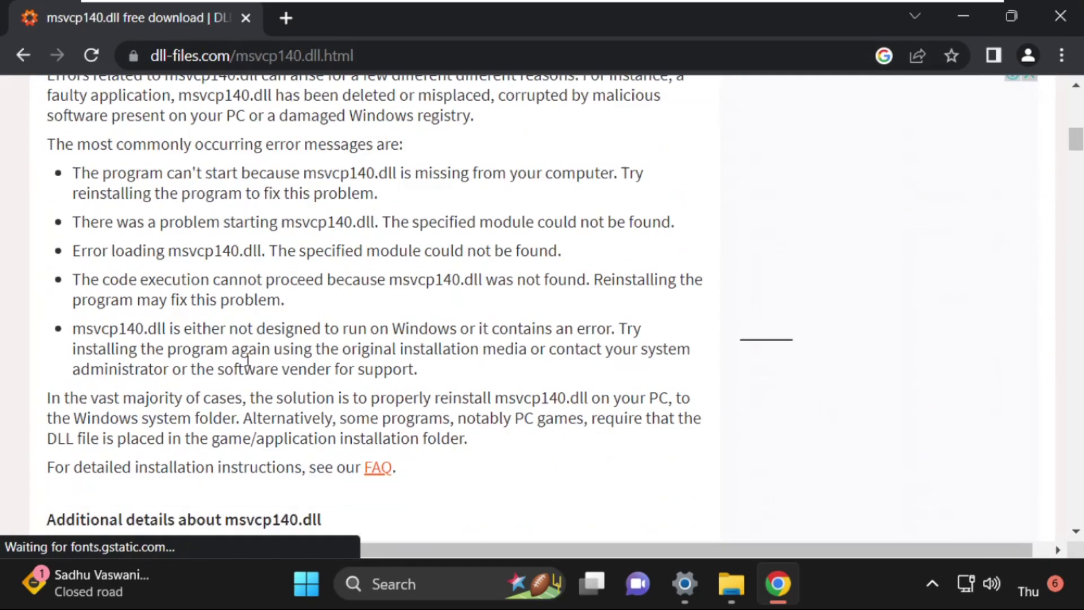
scroll(246, 359, down, 18)
scroll(245, 363, up, 4)
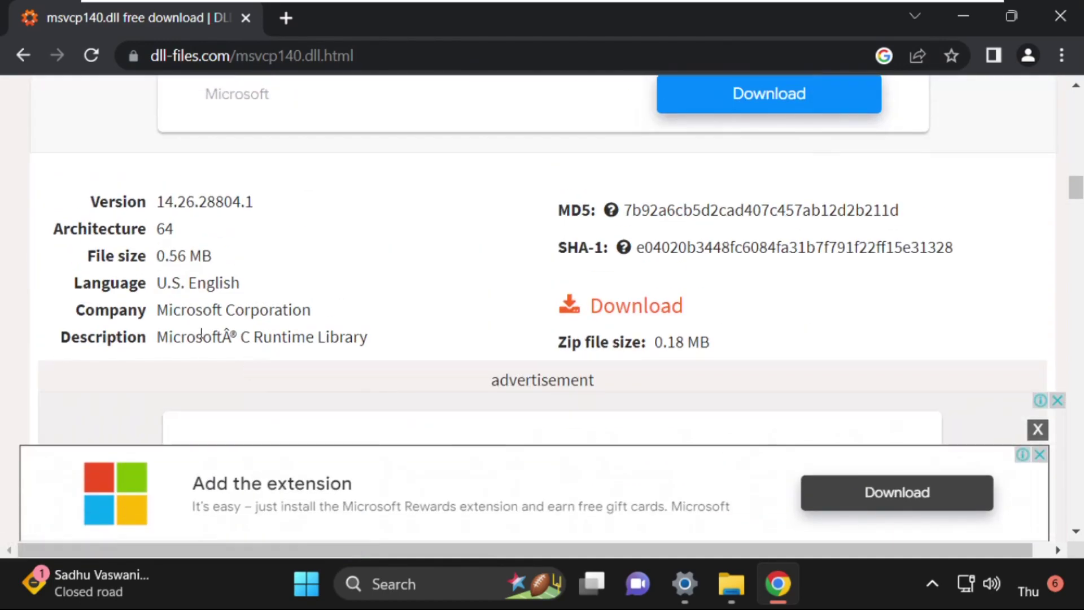
click(635, 313)
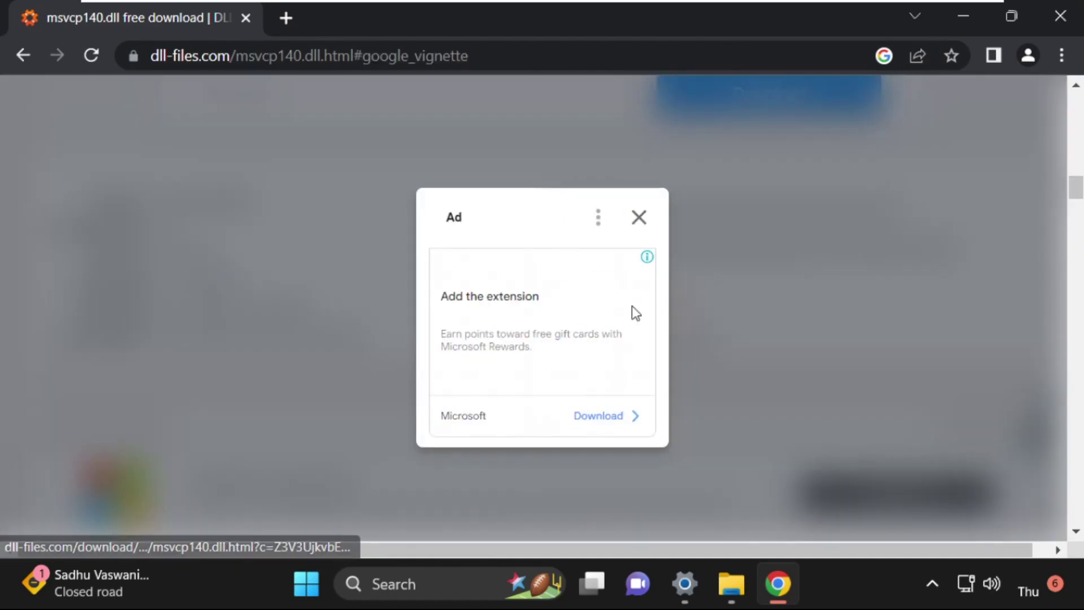
click(638, 218)
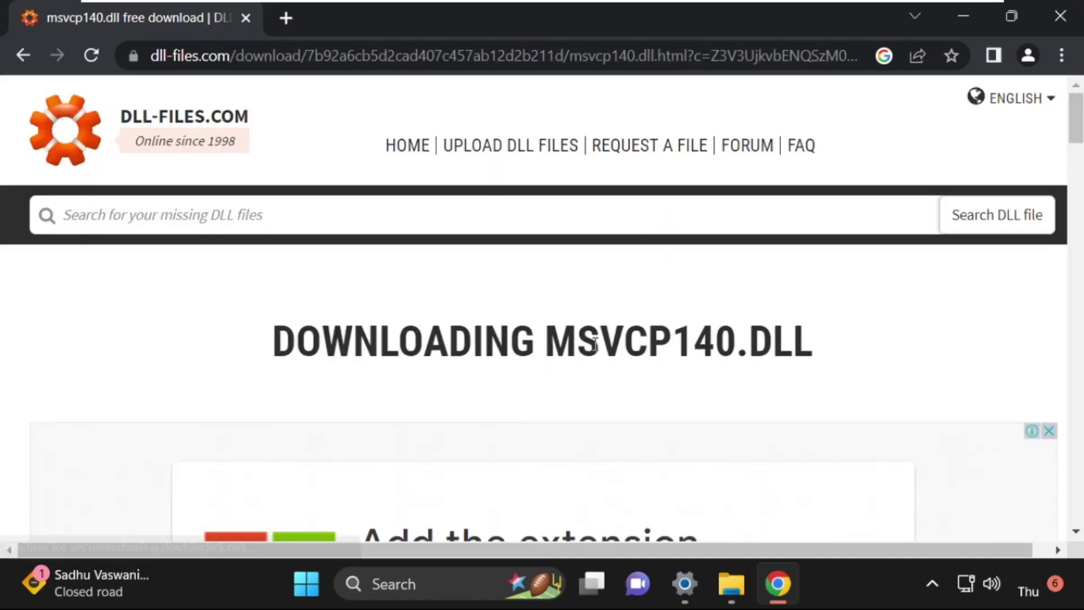
scroll(595, 344, down, 4)
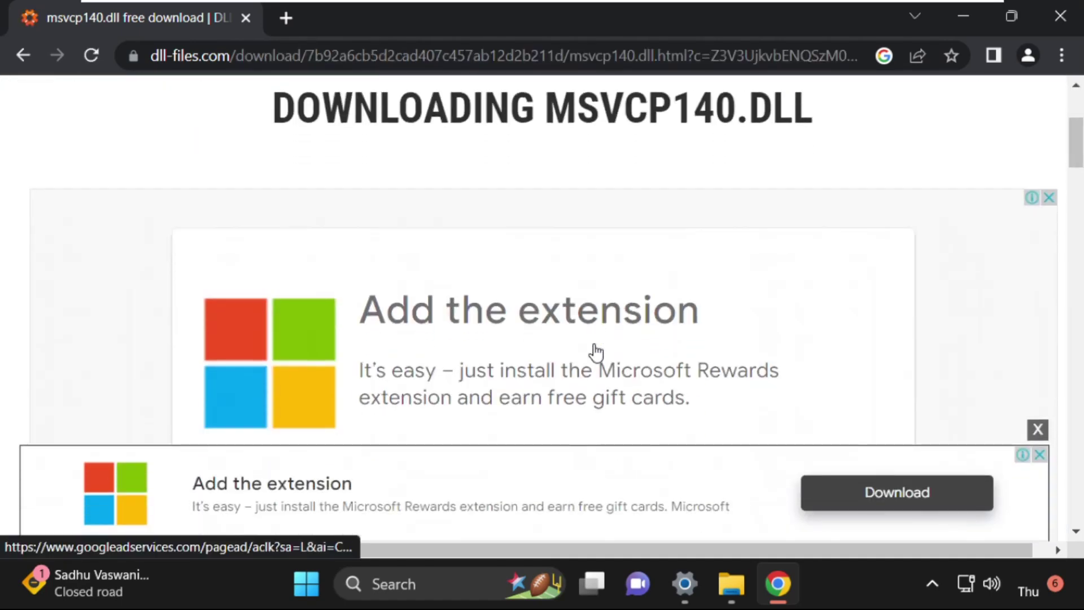
scroll(596, 351, down, 4)
scroll(596, 352, up, 4)
scroll(597, 350, up, 2)
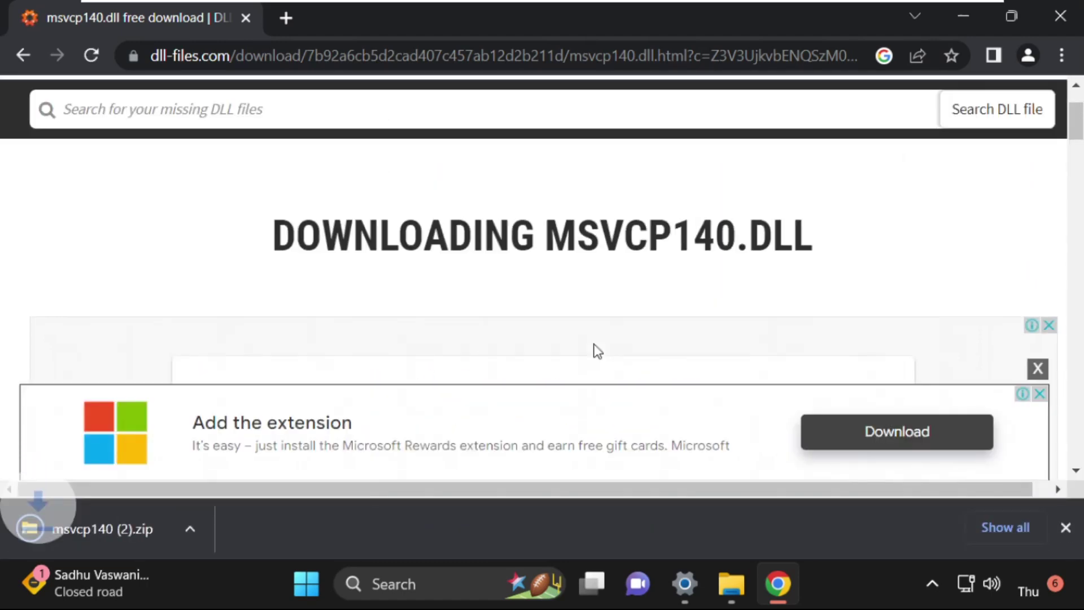
click(226, 531)
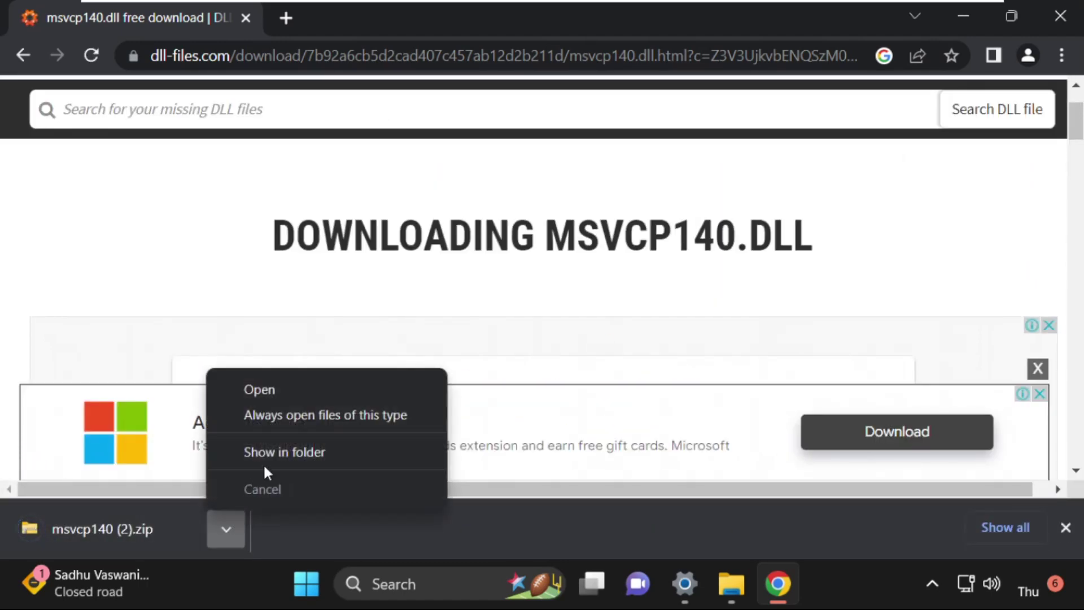
- Open the downloaded msvcp140 (2) zip from its folder and copy msvcp140.dll
click(274, 453)
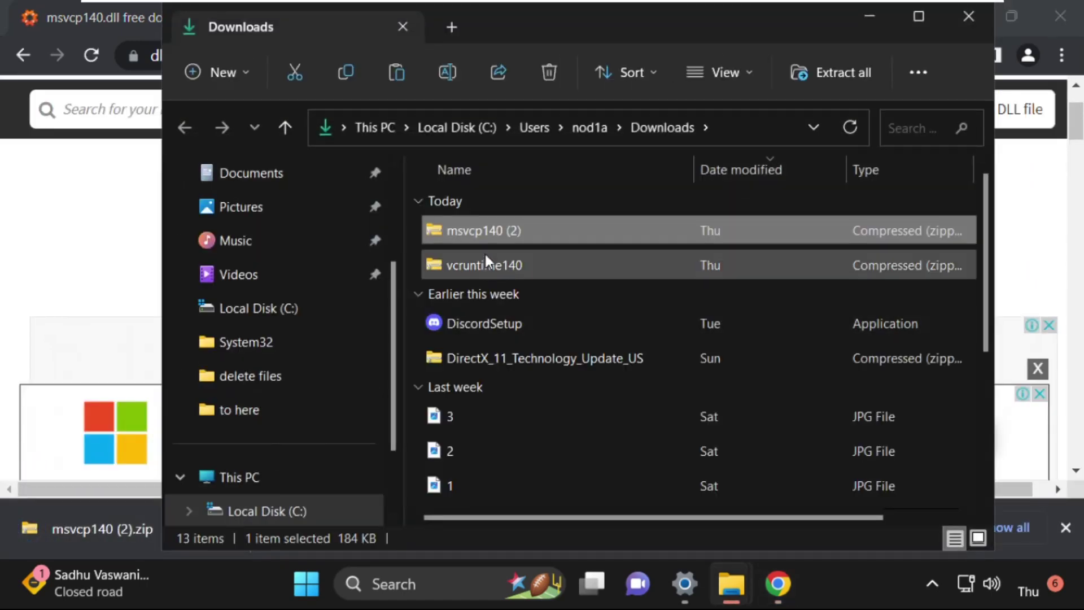
double_click(490, 234)
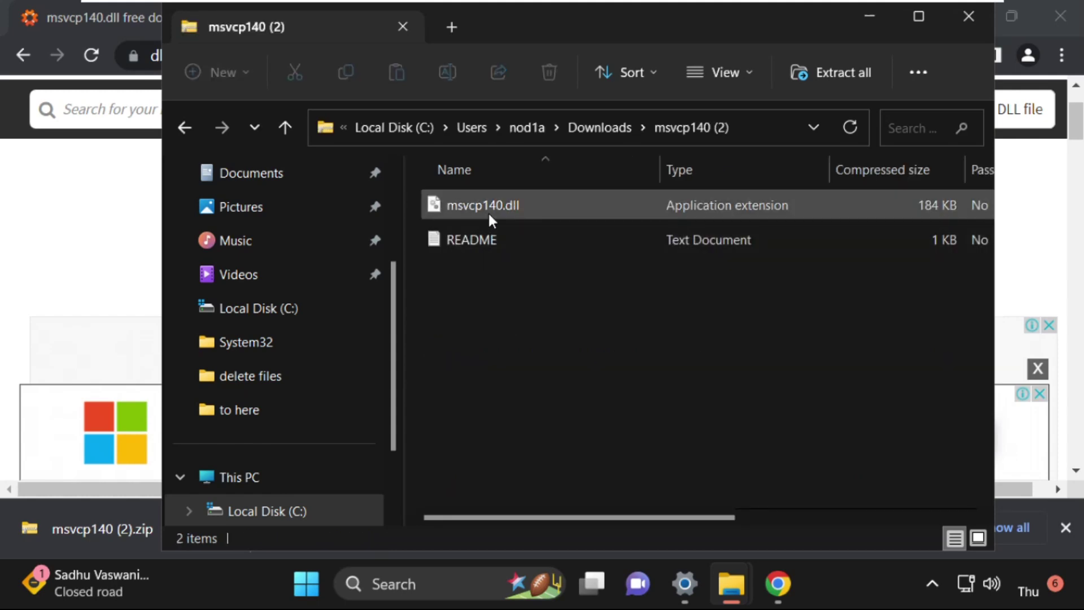
click(542, 209)
right_click(481, 205)
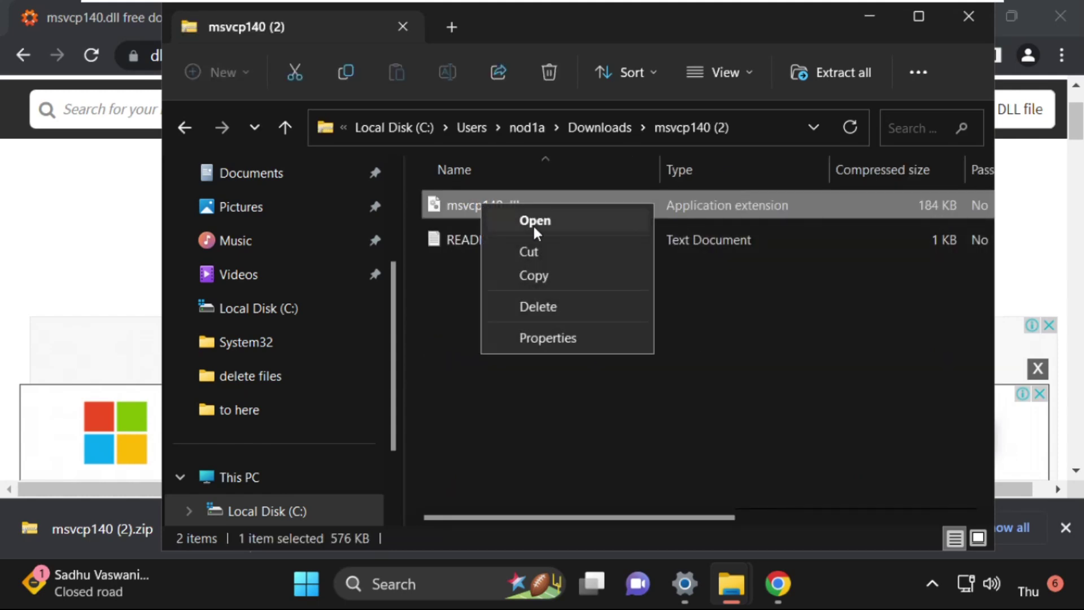
click(547, 276)
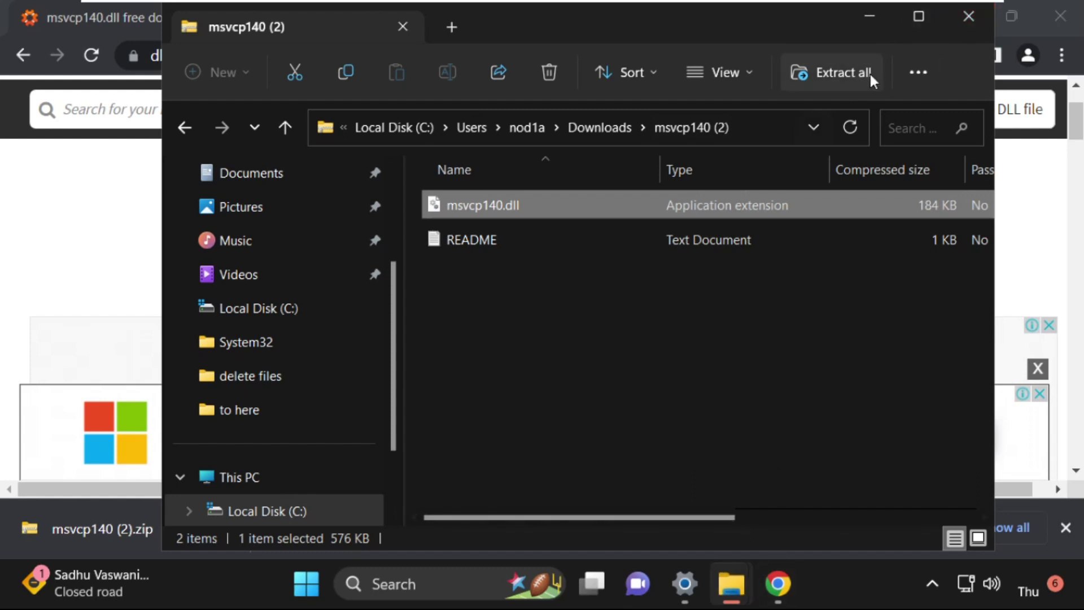
- Browse through This PC and Local Disk (C:) to the C:\Windows\SysWOW64 folder
scroll(305, 350, down, 2)
click(260, 412)
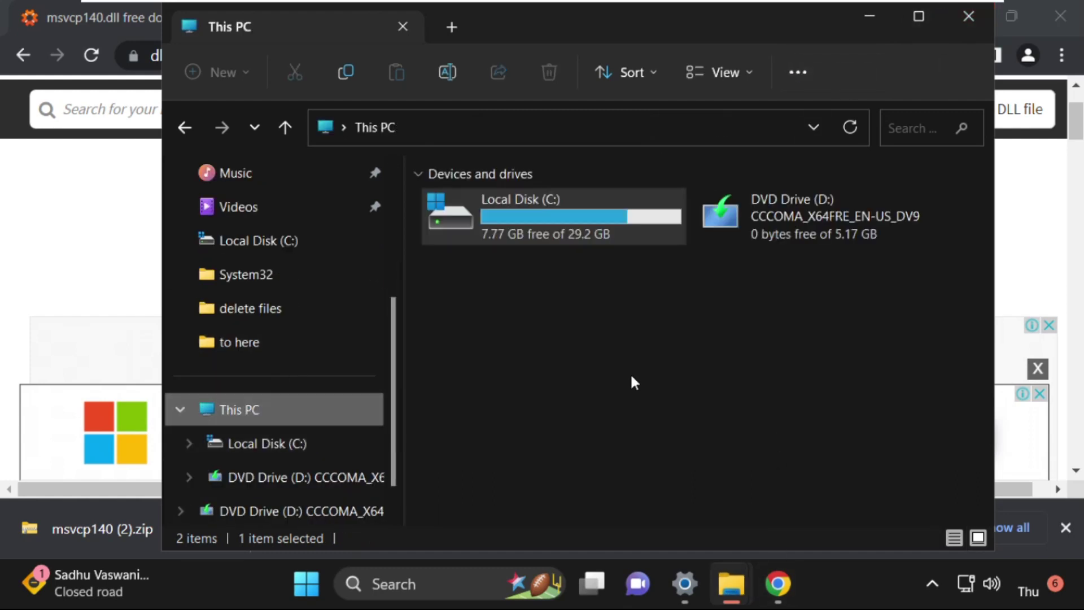
double_click(594, 212)
scroll(522, 364, down, 4)
scroll(518, 360, up, 4)
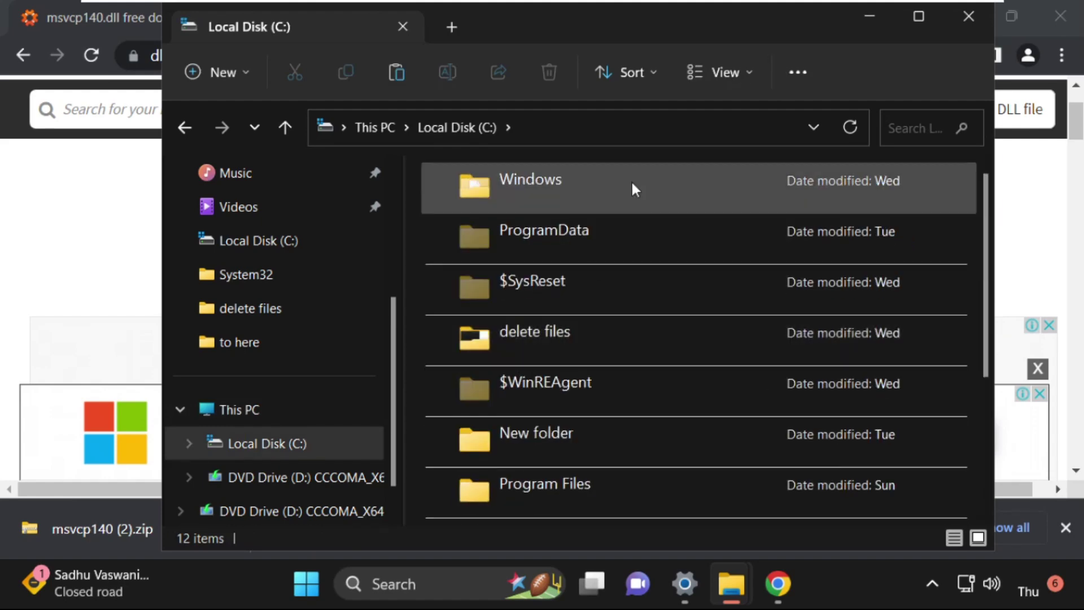
double_click(631, 184)
click(569, 348)
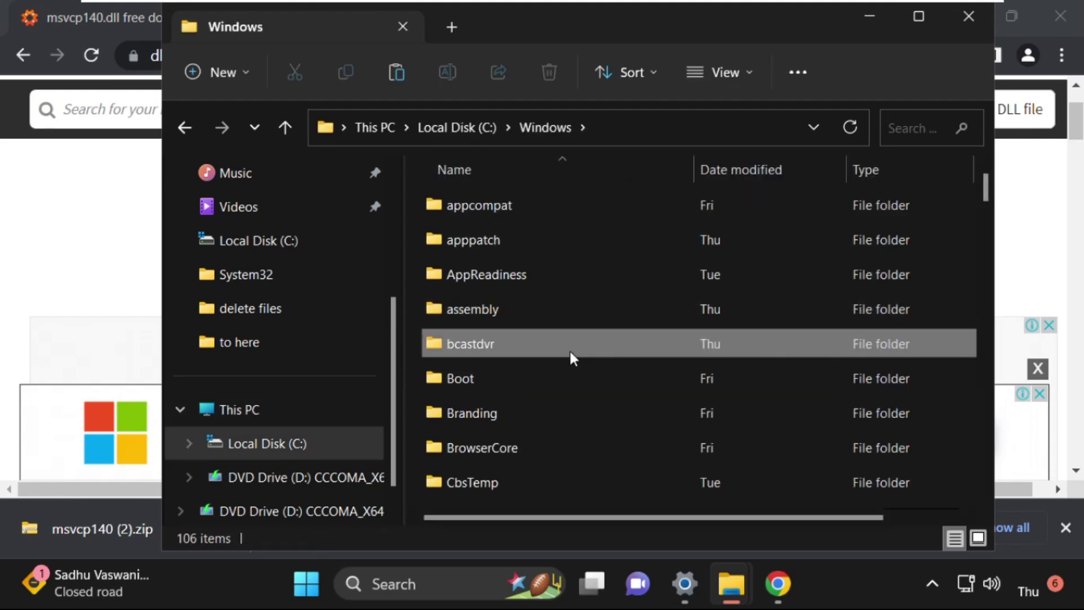
scroll(568, 354, down, 18)
scroll(567, 362, down, 1)
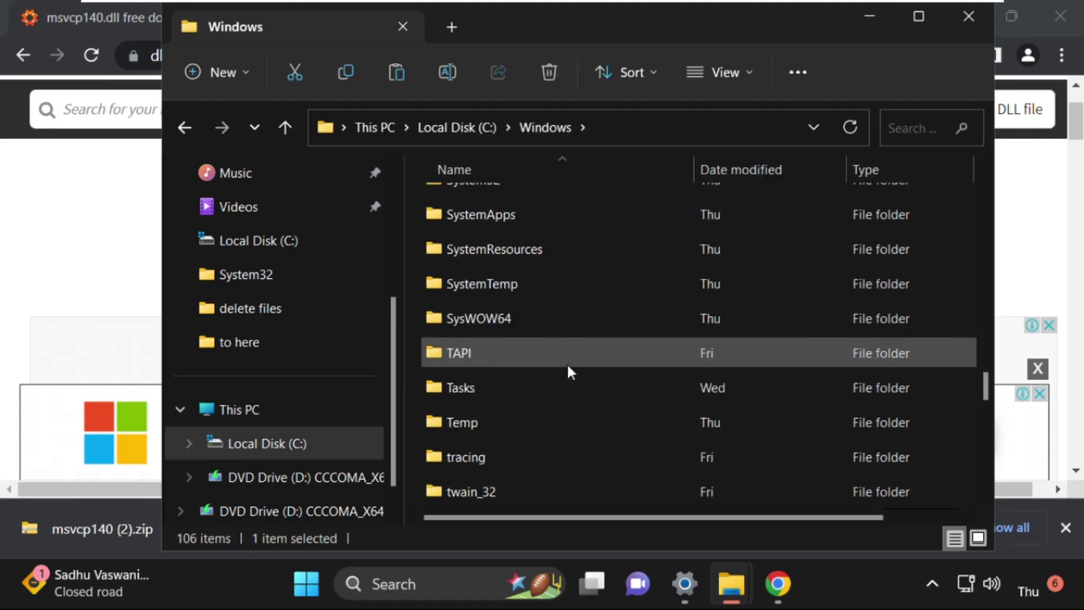
double_click(486, 319)
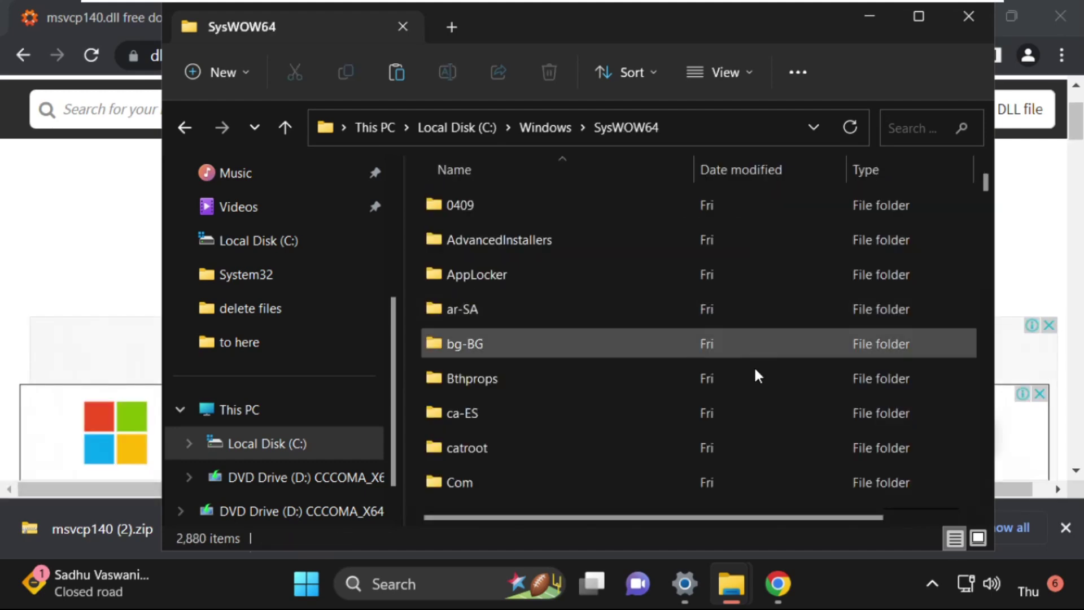
- Paste msvcp140.dll into SysWOW64 with administrator permission, then close File Explorer and Chrome
click(396, 73)
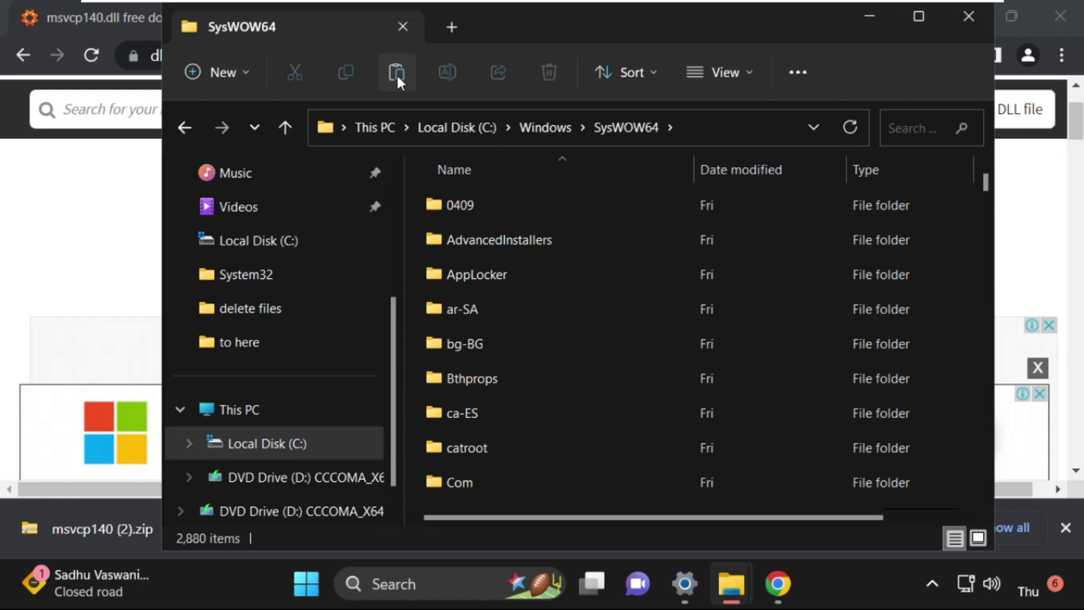
click(511, 204)
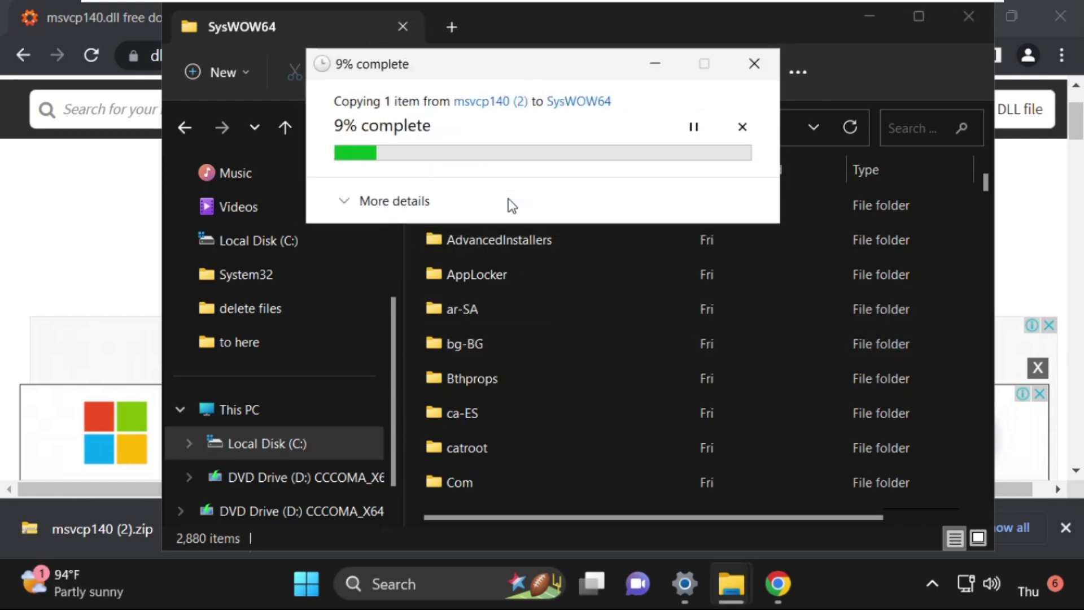
click(968, 17)
click(1061, 16)
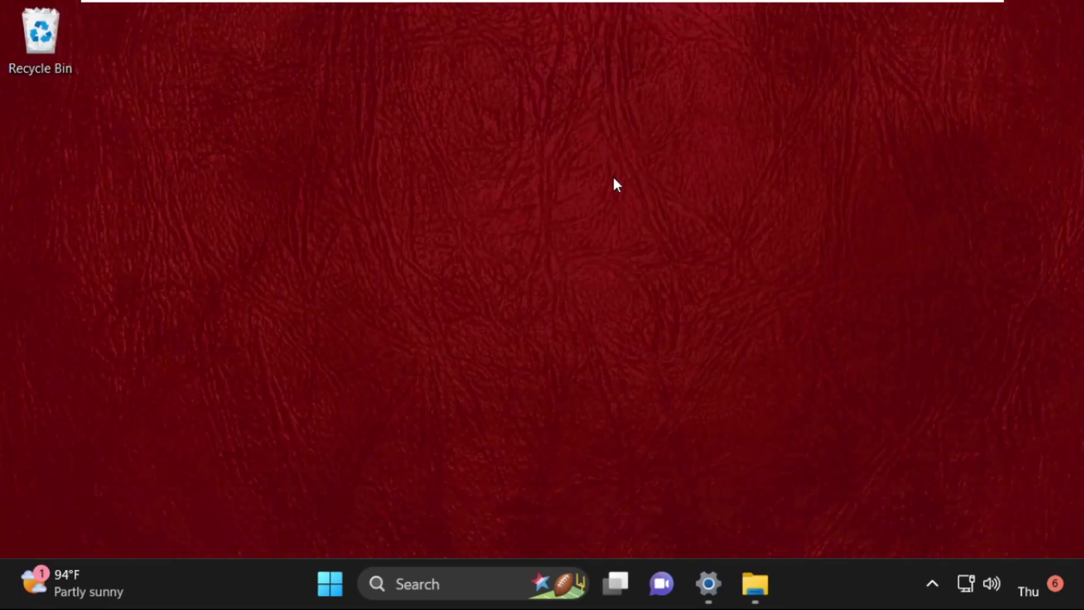
- Open the Start menu to reach the power options for restarting
click(333, 589)
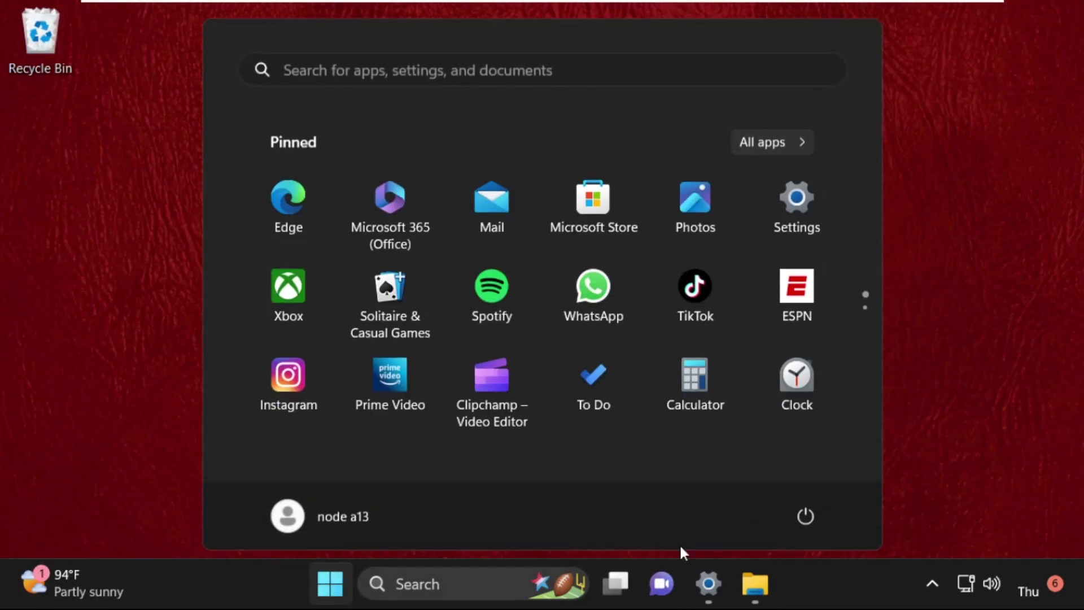